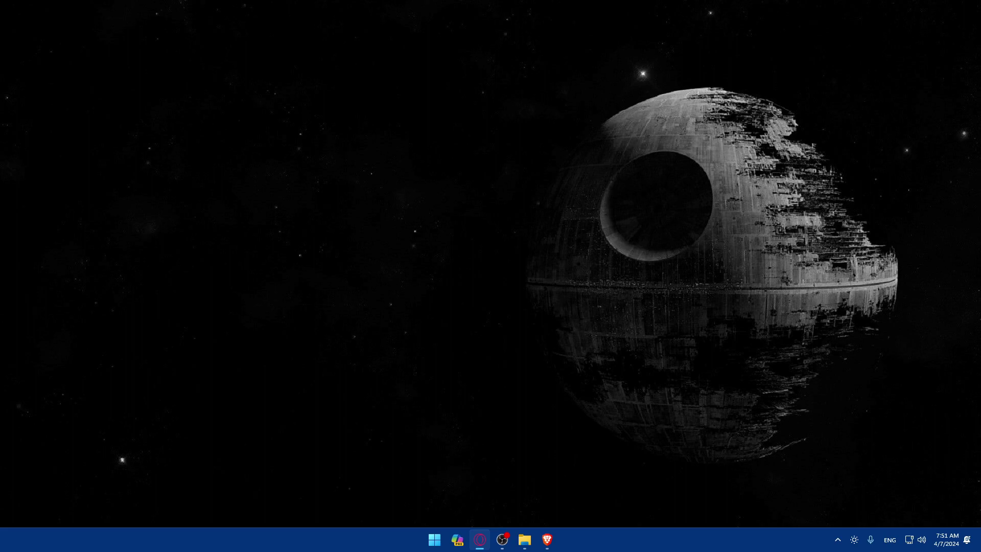
# Load the automate.io site from a new tab, then search Google for 'automate io' instead.
pyautogui.click(547, 540)
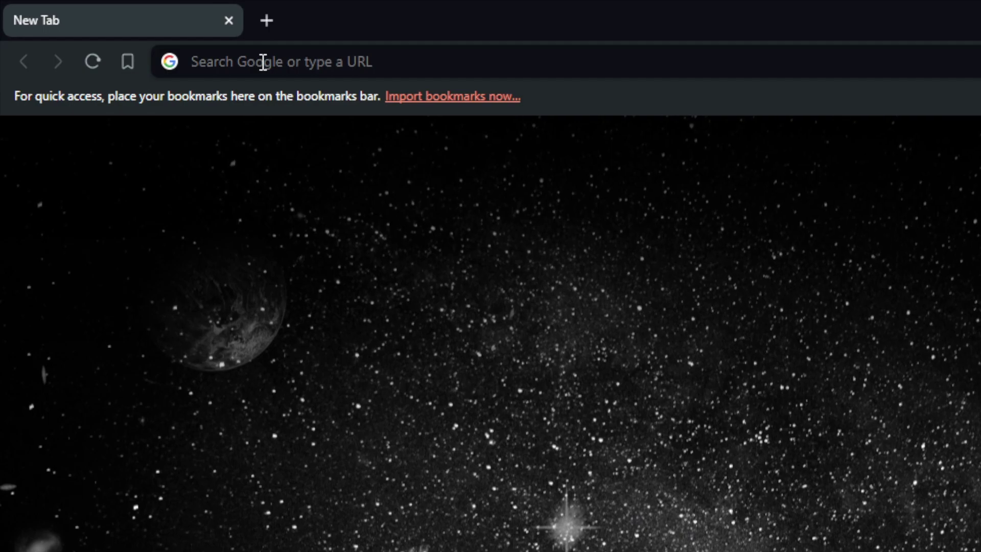
pyautogui.click(131, 31)
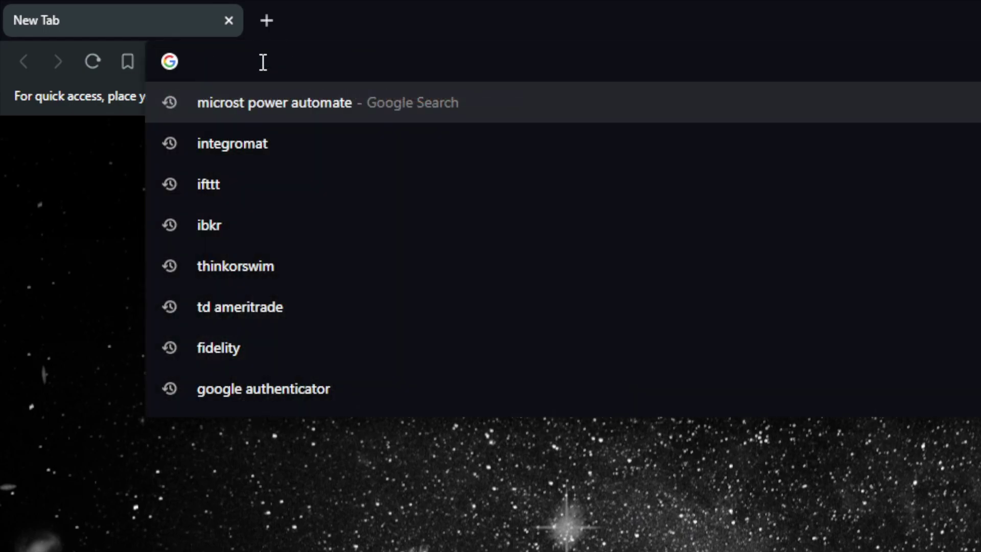
pyautogui.write('automate')
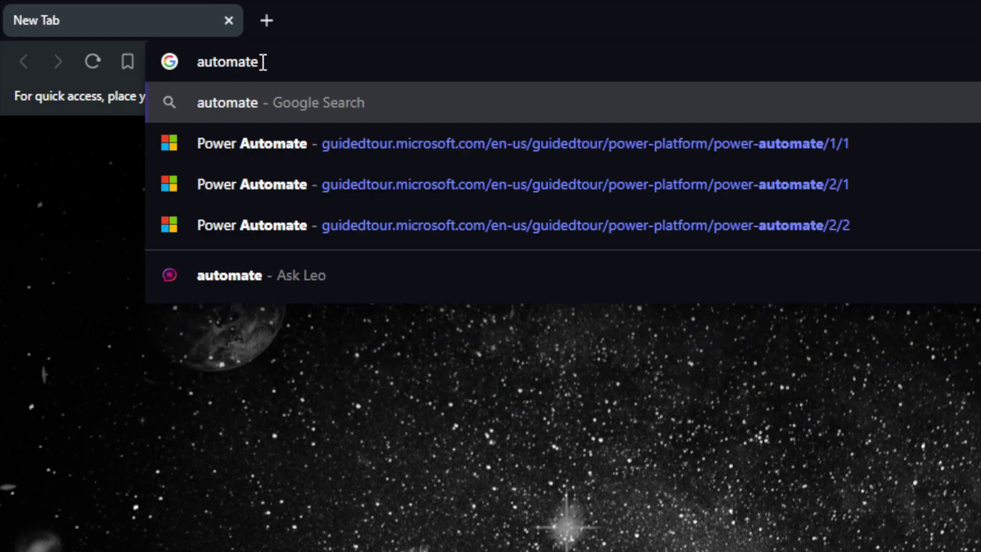
pyautogui.write('.io')
pyautogui.press('Return')
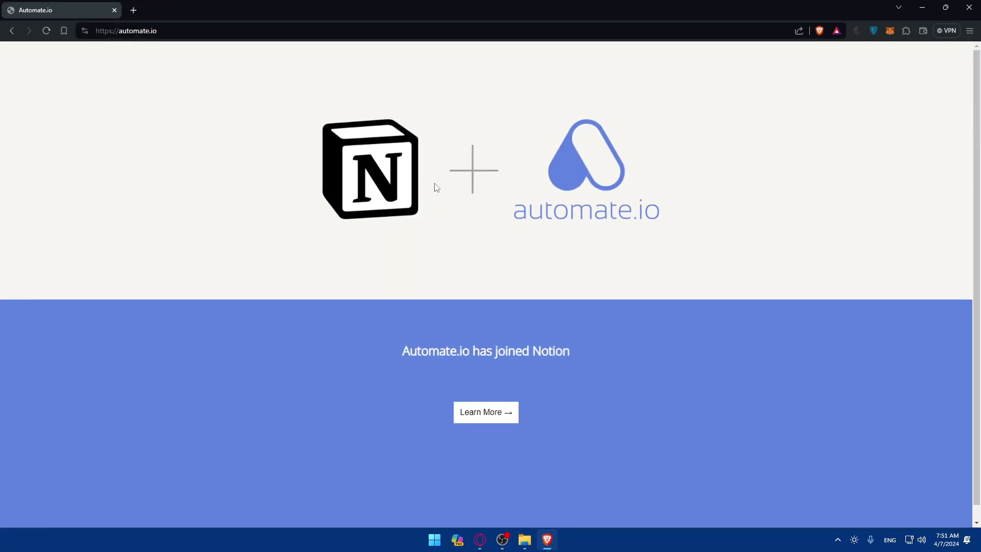
pyautogui.scroll(-1, 435, 187)
pyautogui.scroll(1, 437, 186)
pyautogui.scroll(-1, 445, 154)
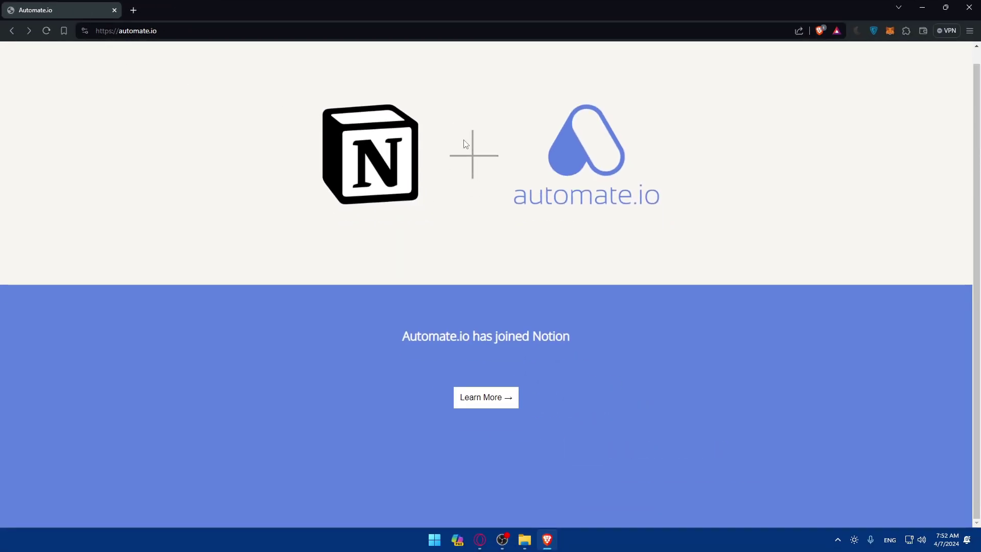
pyautogui.scroll(1, 445, 182)
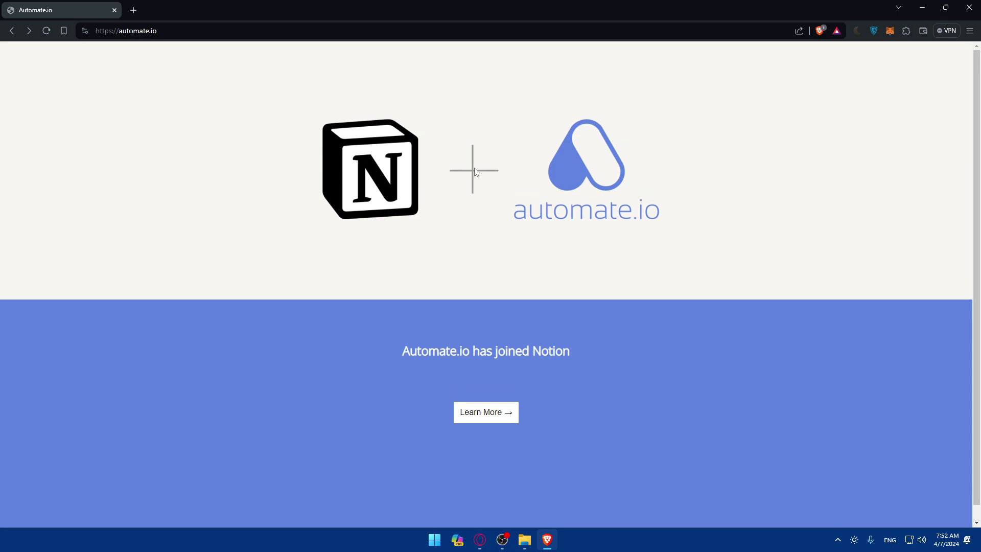
pyautogui.scroll(-1, 457, 207)
pyautogui.scroll(1, 470, 244)
pyautogui.hotkey('alt', 'Left')
pyautogui.click(204, 37)
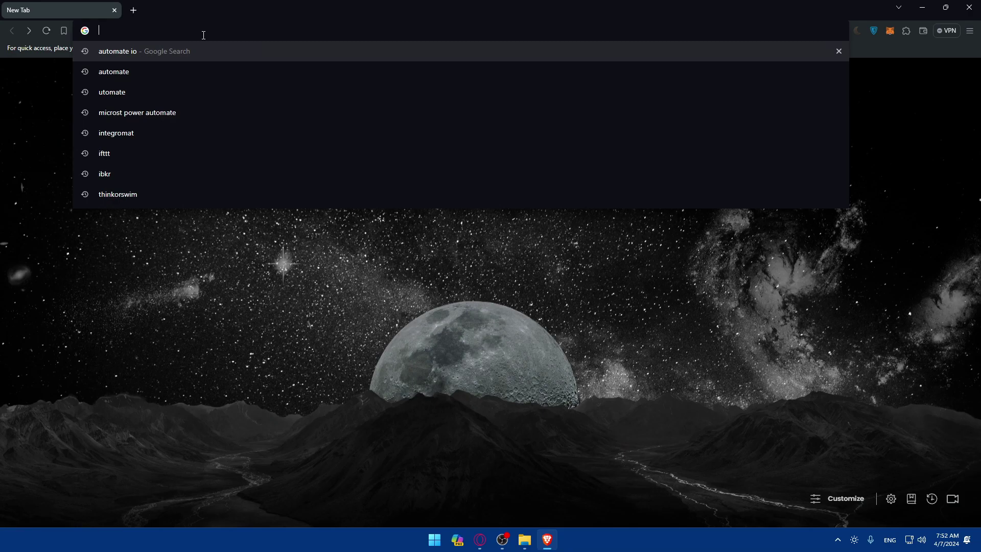
pyautogui.write('auto')
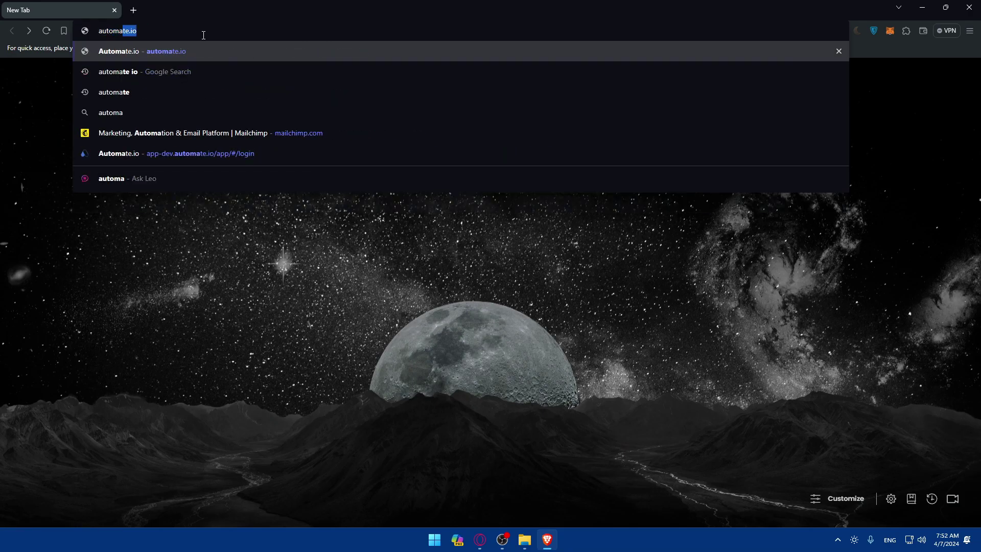
pyautogui.write('mate io')
pyautogui.press('Return')
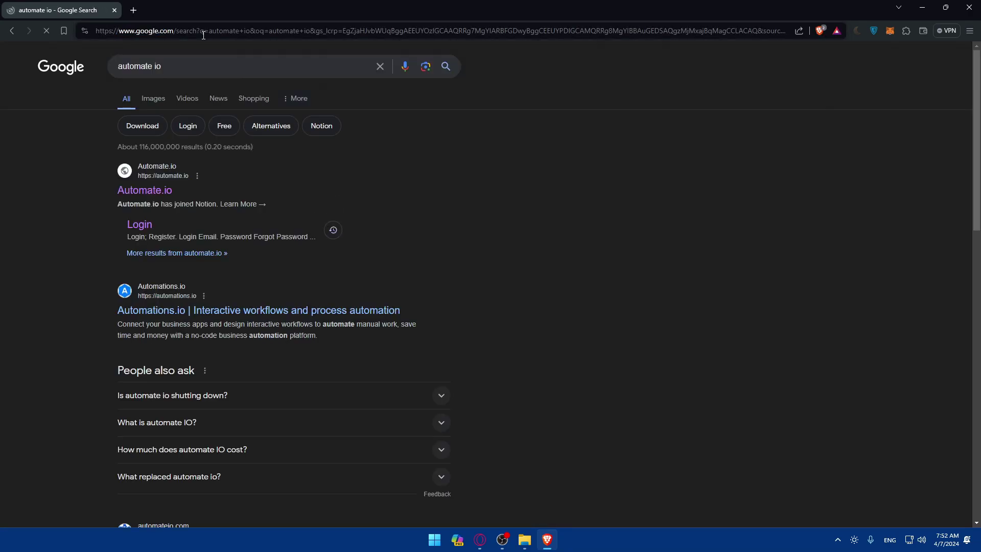
# Go to the Automate.io Register form and try Register with Google, hitting a 503 error.
pyautogui.click(137, 225)
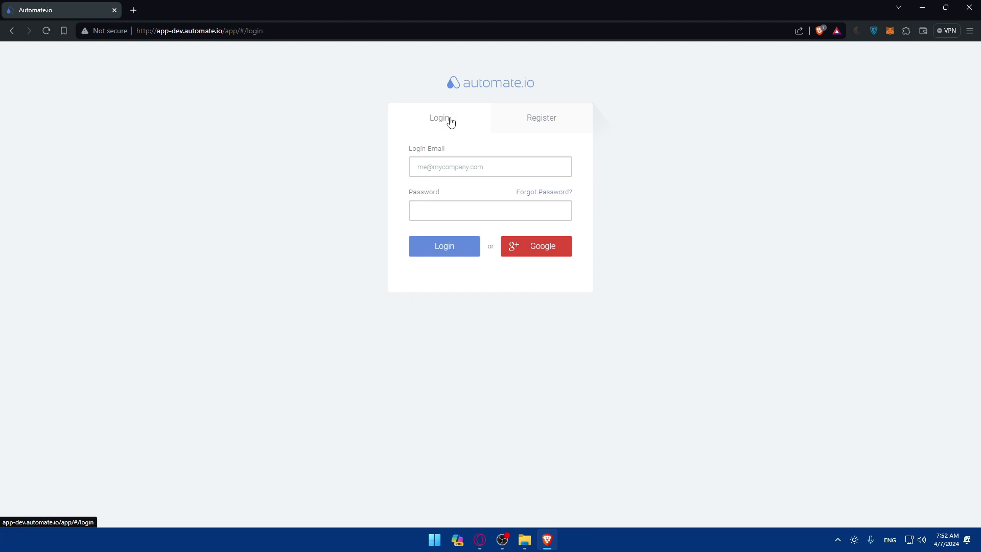
pyautogui.click(519, 128)
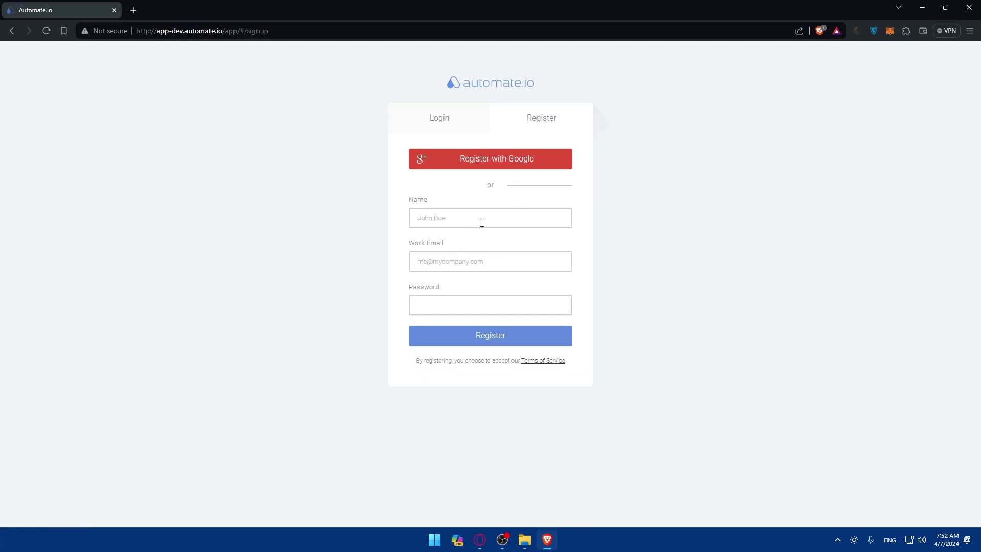
pyautogui.click(513, 160)
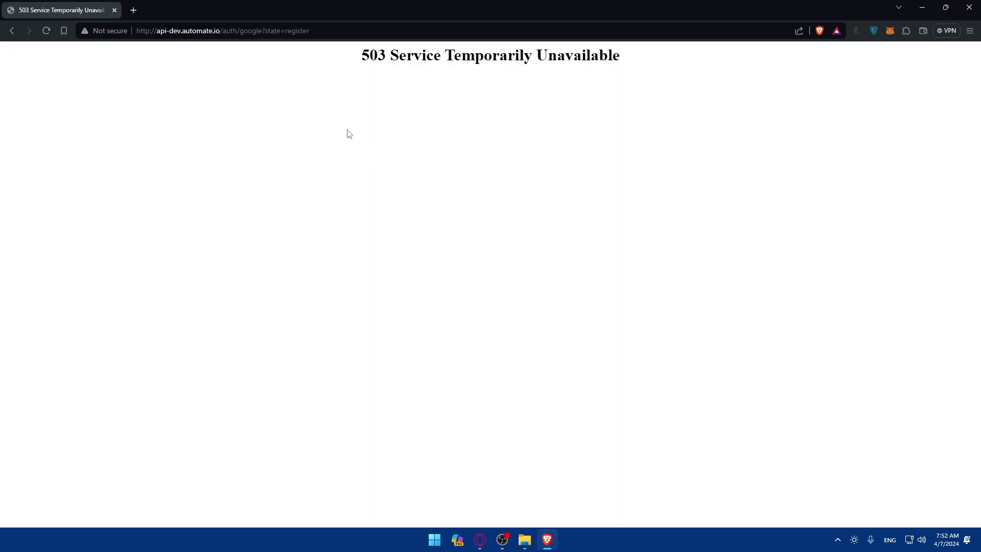
pyautogui.moveTo(356, 61); pyautogui.dragTo(645, 60)
pyautogui.click(646, 60)
pyautogui.hotkey('alt', 'Left')
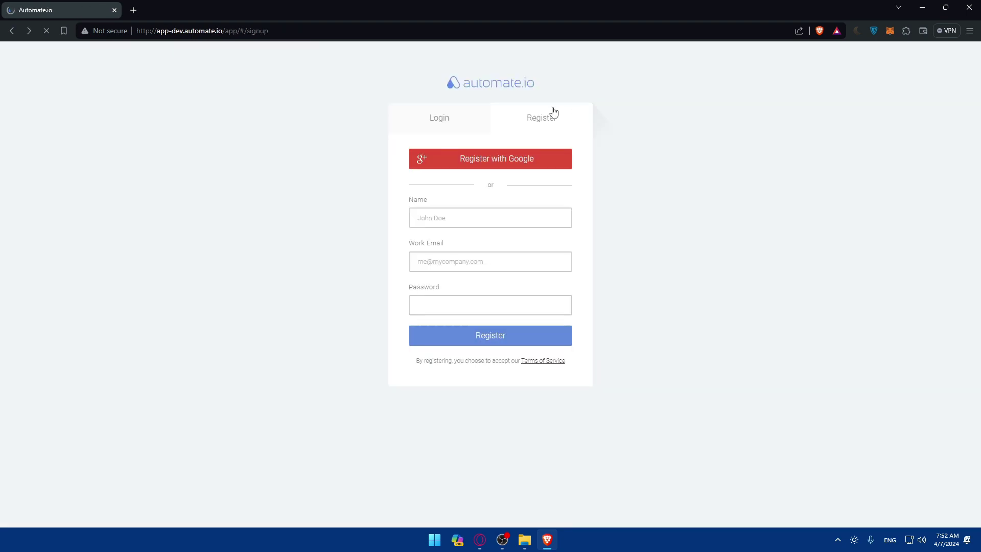
# Fill in name, suggested work email and password, then submit the registration.
pyautogui.click(483, 218)
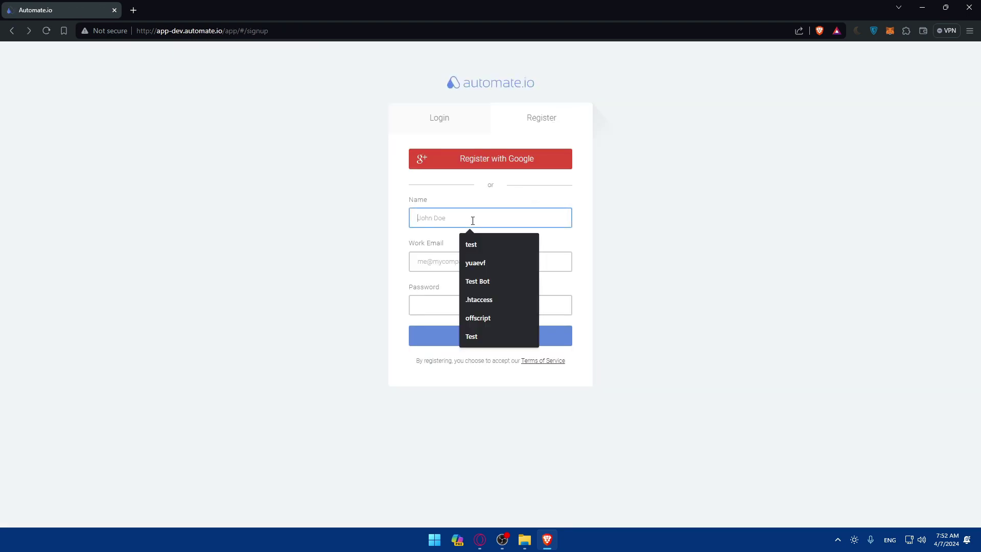
pyautogui.click(469, 242)
pyautogui.click(487, 261)
pyautogui.click(486, 289)
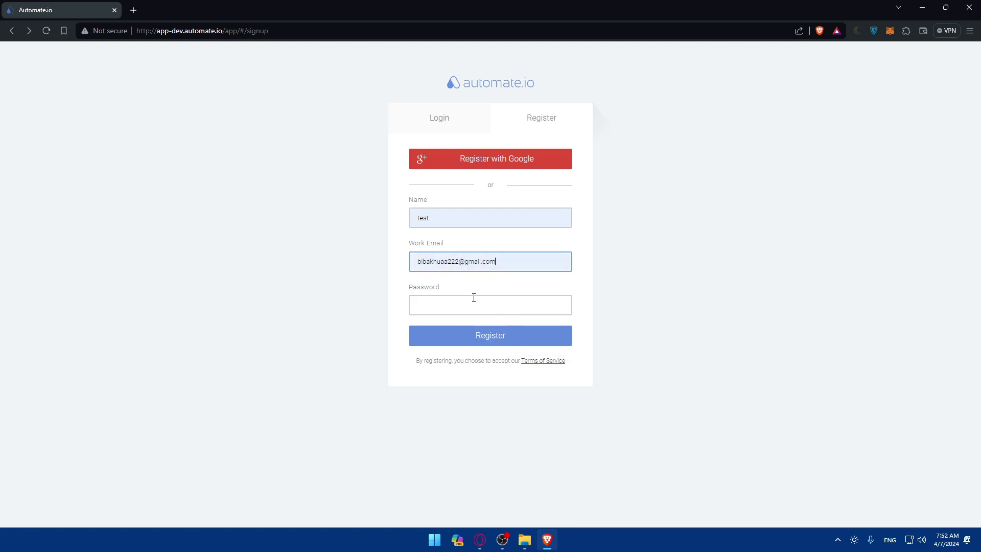
pyautogui.click(472, 309)
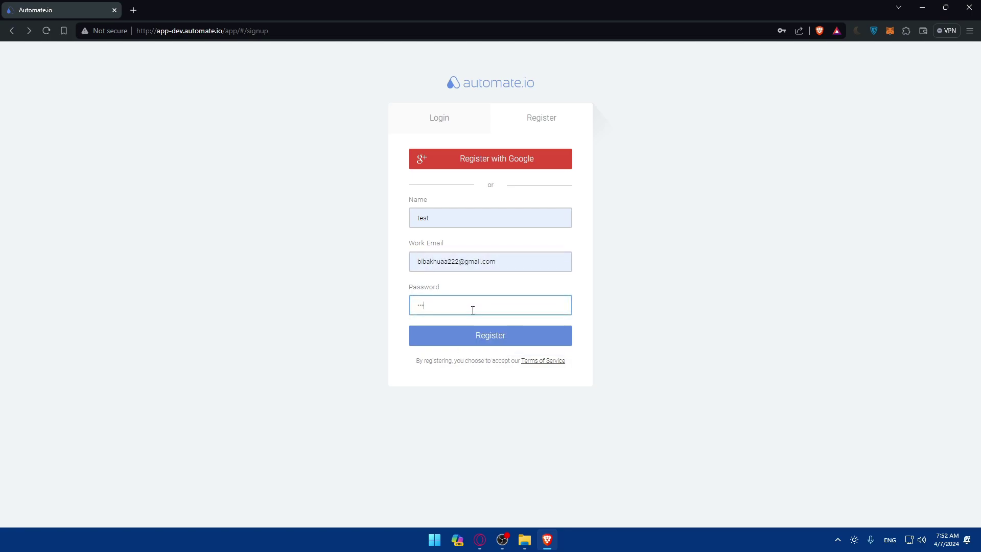
pyautogui.click(494, 343)
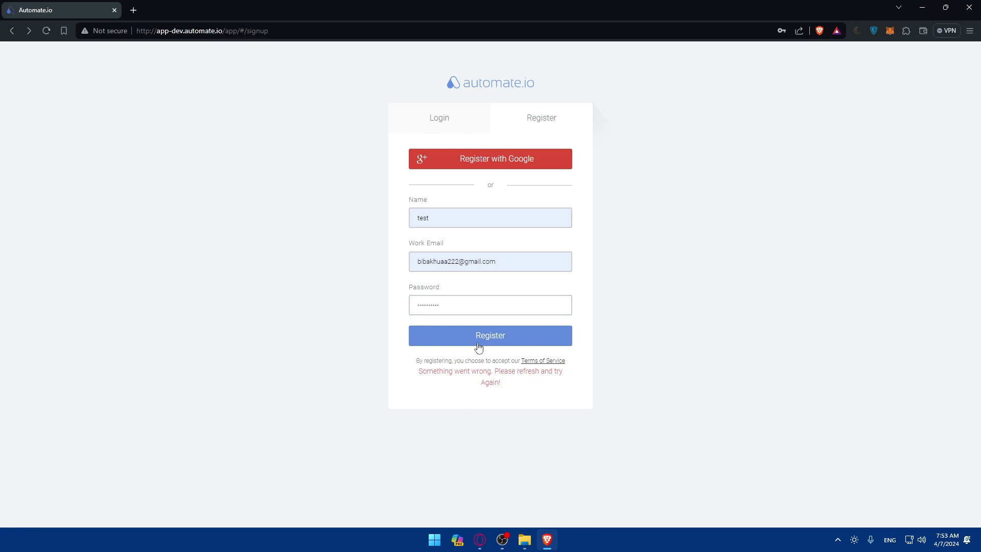
# Return to the automate.io site and read Notion's Automate.io acquisition announcement.
pyautogui.click(477, 344)
pyautogui.hotkey('alt', 'Left')
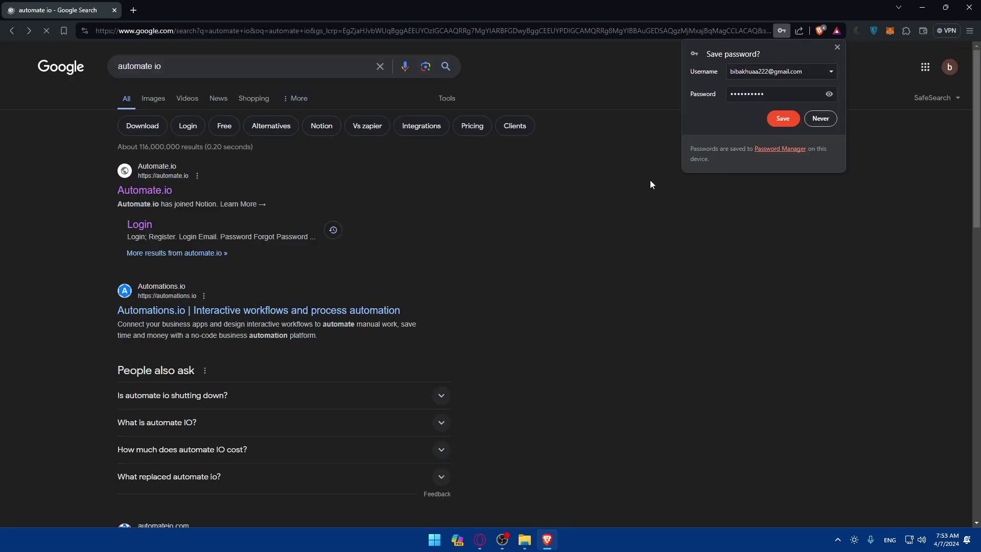
pyautogui.scroll(-1, 364, 229)
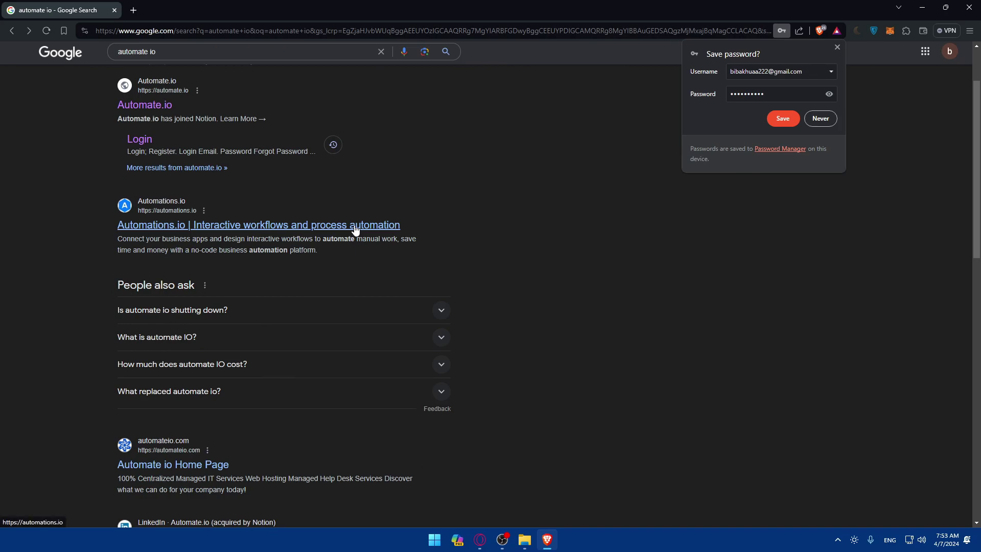
pyautogui.scroll(1, 405, 192)
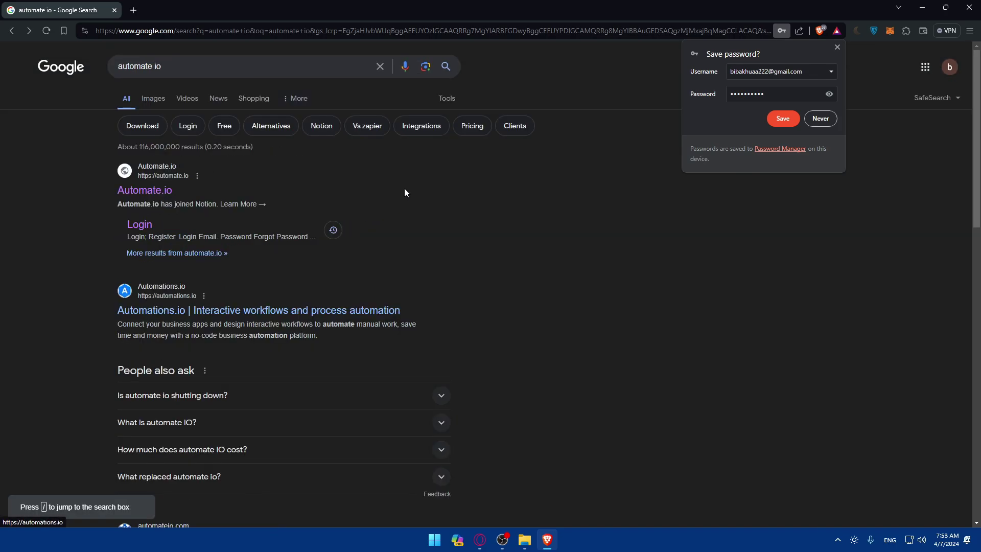
pyautogui.click(162, 187)
pyautogui.click(492, 421)
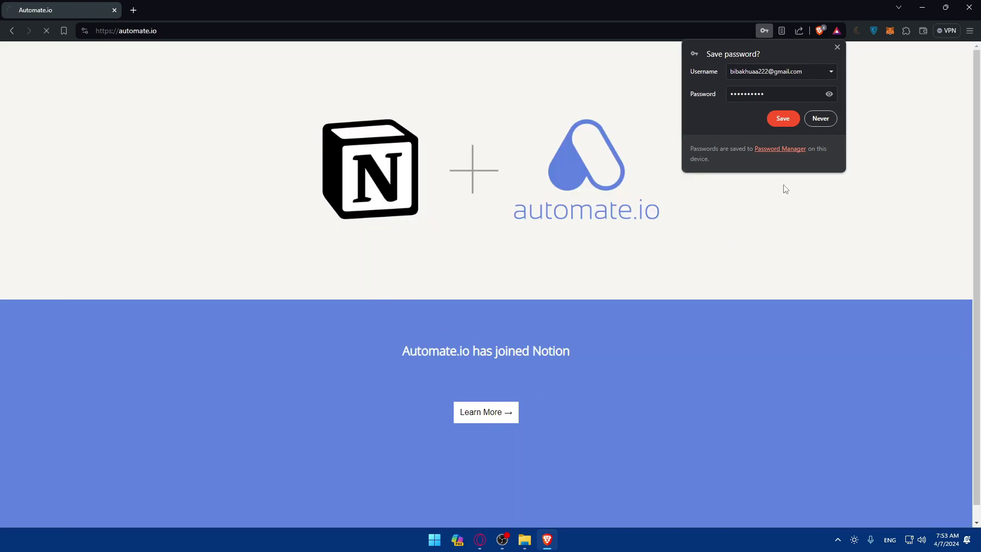
pyautogui.click(837, 48)
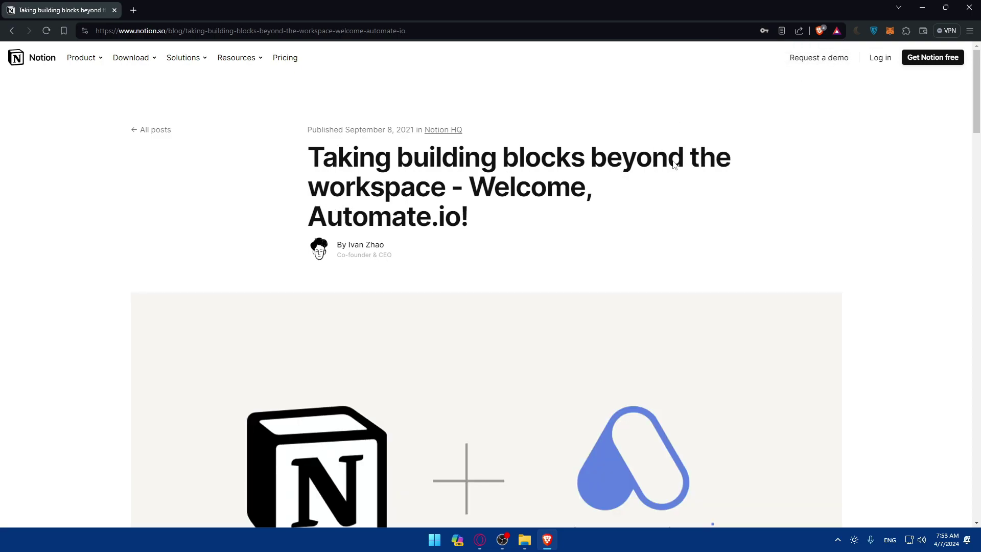
pyautogui.scroll(-2, 515, 208)
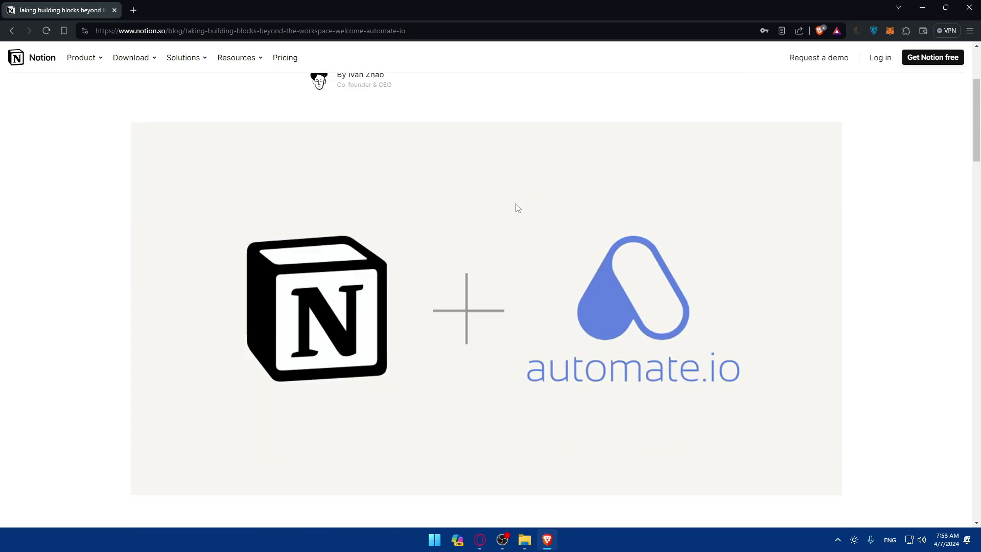
pyautogui.scroll(2, 515, 208)
pyautogui.scroll(-3, 421, 198)
pyautogui.scroll(-2, 421, 199)
pyautogui.scroll(-5, 419, 200)
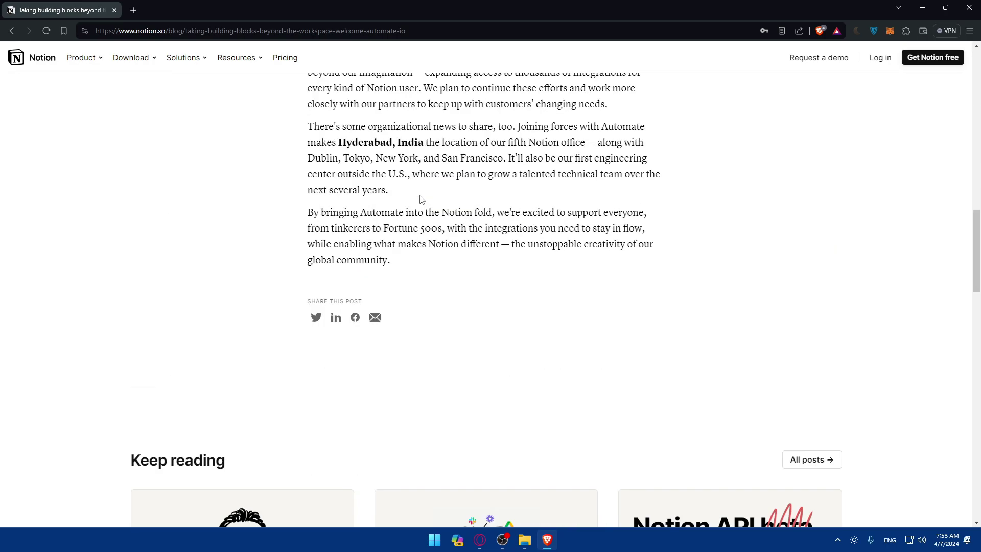
pyautogui.scroll(-4, 419, 200)
pyautogui.scroll(10, 451, 216)
pyautogui.scroll(4, 451, 216)
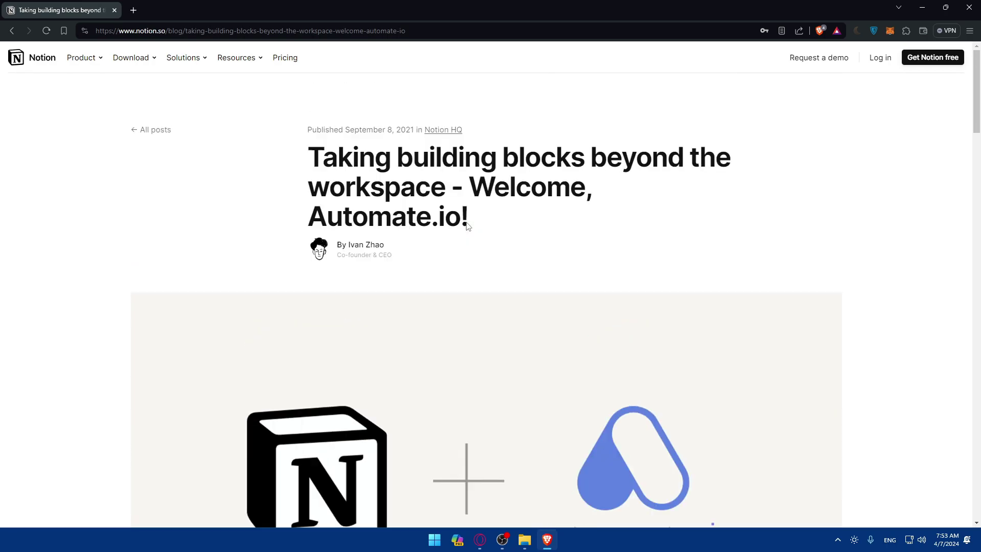
pyautogui.scroll(-1, 465, 220)
pyautogui.scroll(-5, 464, 225)
pyautogui.scroll(-4, 467, 230)
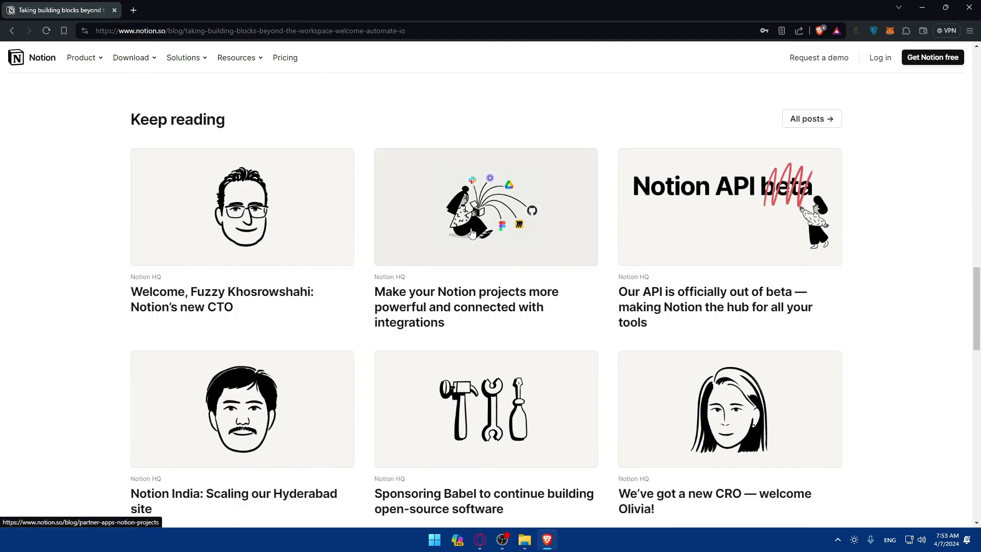
pyautogui.scroll(-4, 473, 234)
pyautogui.scroll(-3, 483, 245)
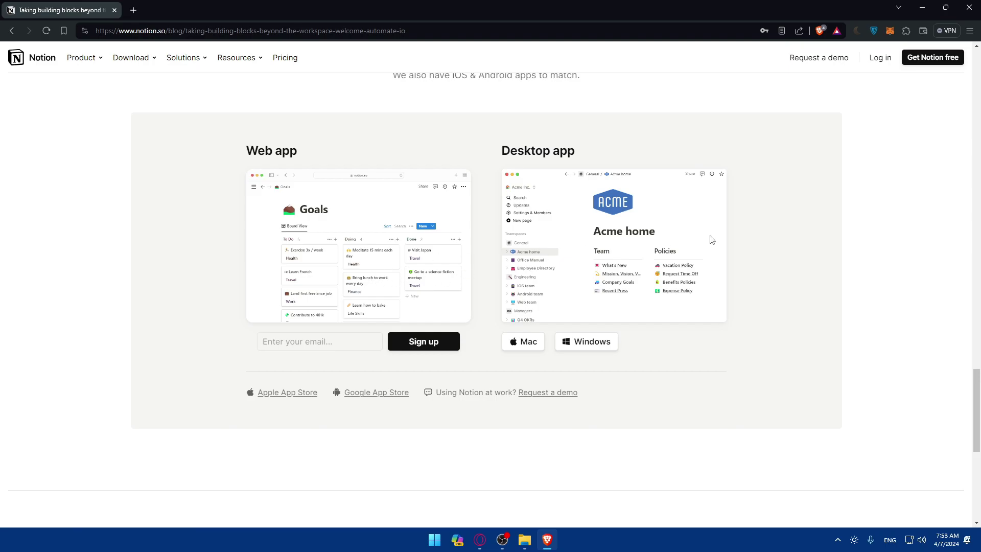
pyautogui.scroll(-5, 549, 258)
pyautogui.scroll(-1, 550, 259)
pyautogui.scroll(5, 550, 259)
pyautogui.scroll(5, 550, 258)
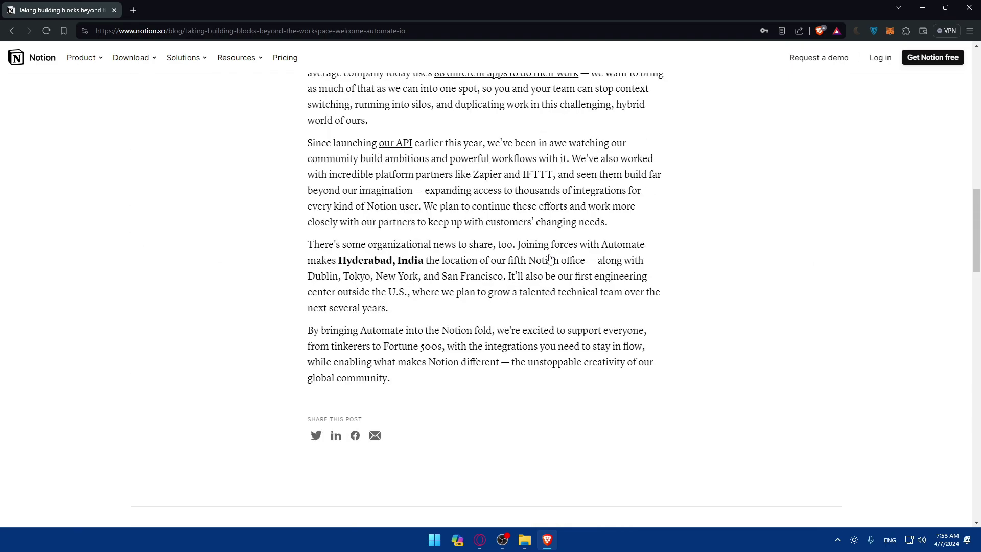
pyautogui.scroll(10, 549, 258)
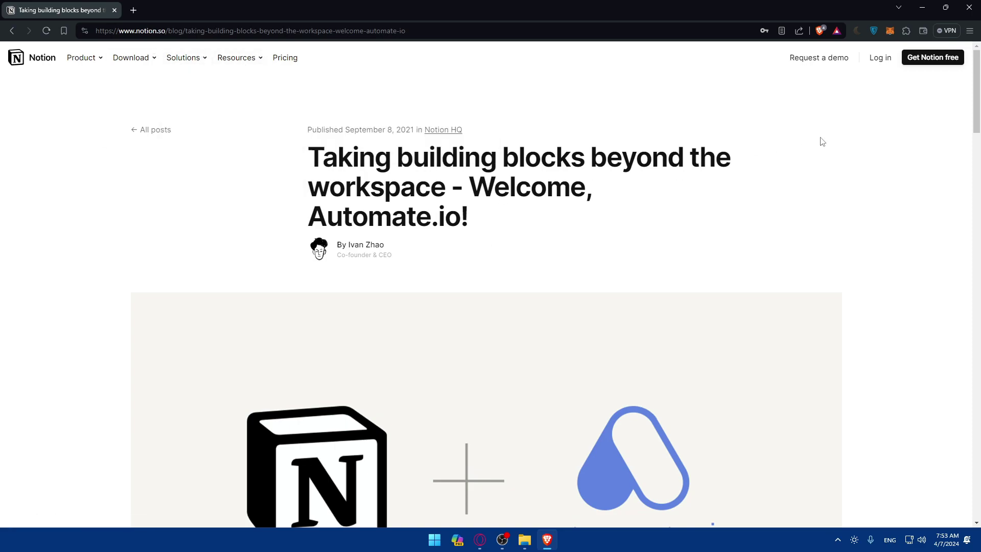
# Log in to Notion and bring up the Timetable database page's options menu.
pyautogui.click(880, 58)
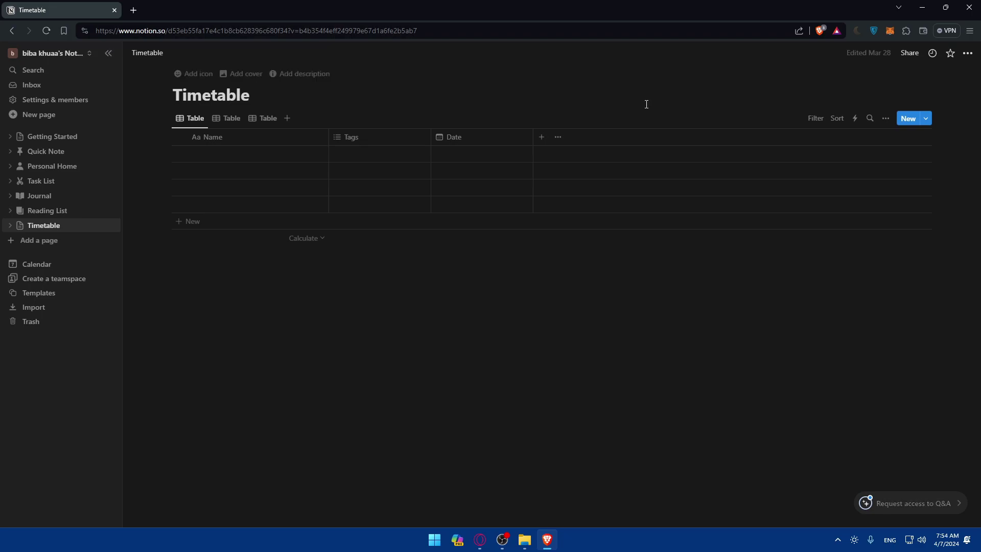
pyautogui.moveTo(491, 85)
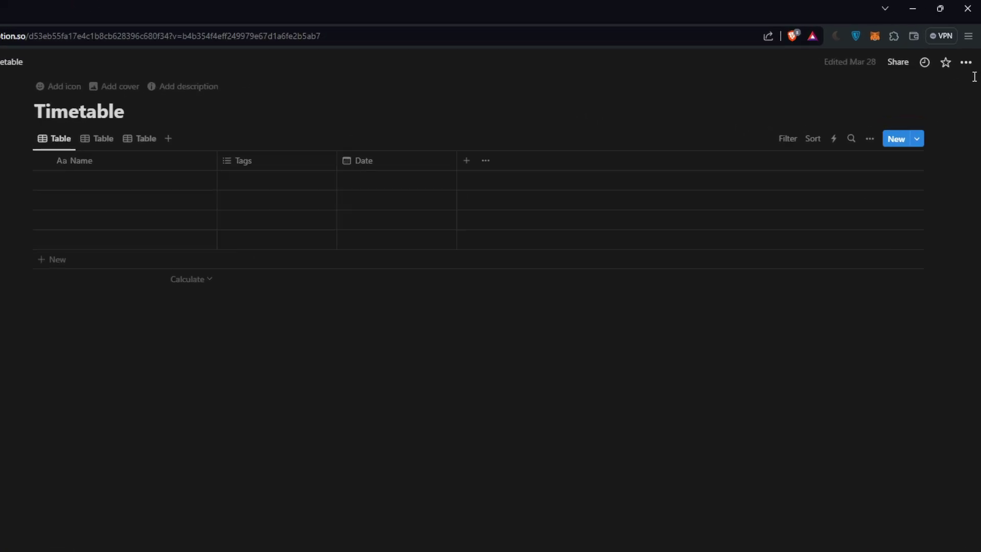
pyautogui.click(968, 53)
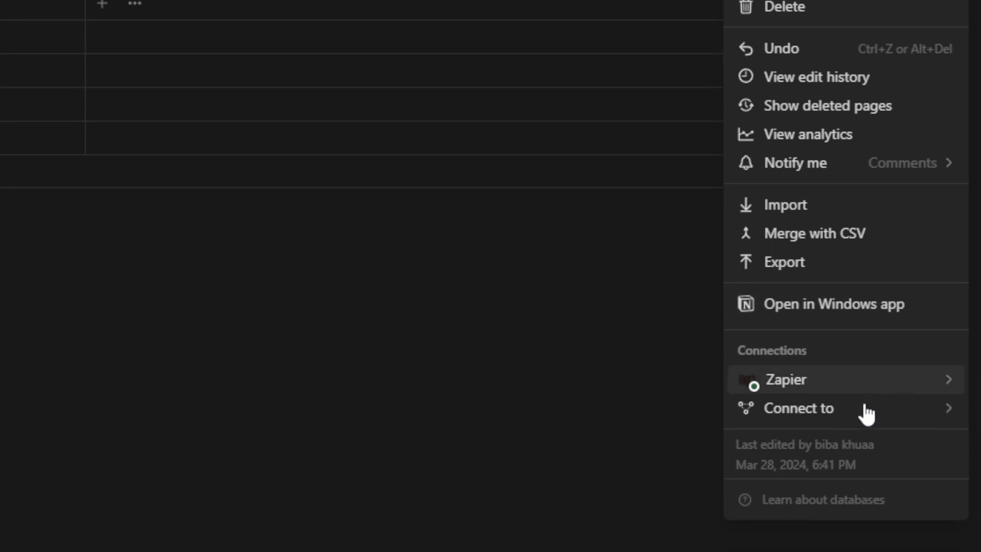
pyautogui.scroll(-3, 594, 300)
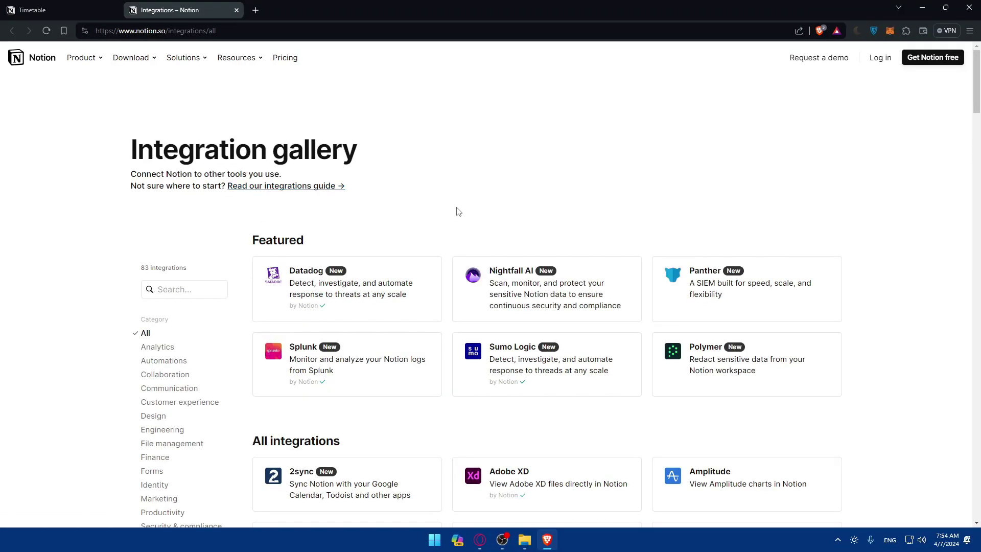
pyautogui.scroll(-2, 457, 211)
pyautogui.scroll(-10, 470, 222)
pyautogui.scroll(-10, 471, 222)
pyautogui.scroll(-10, 473, 224)
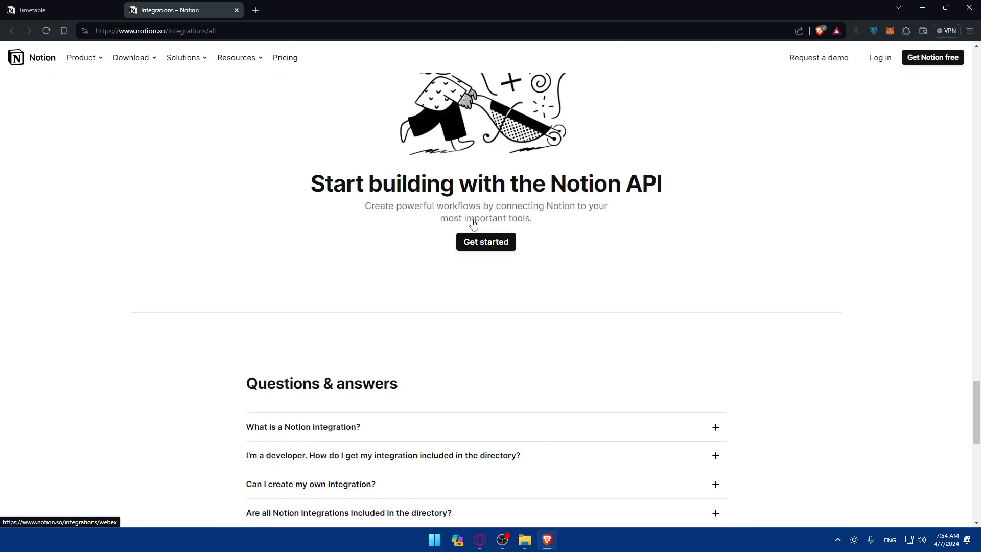
pyautogui.scroll(2, 472, 223)
pyautogui.scroll(10, 473, 224)
pyautogui.scroll(10, 472, 224)
pyautogui.scroll(10, 473, 225)
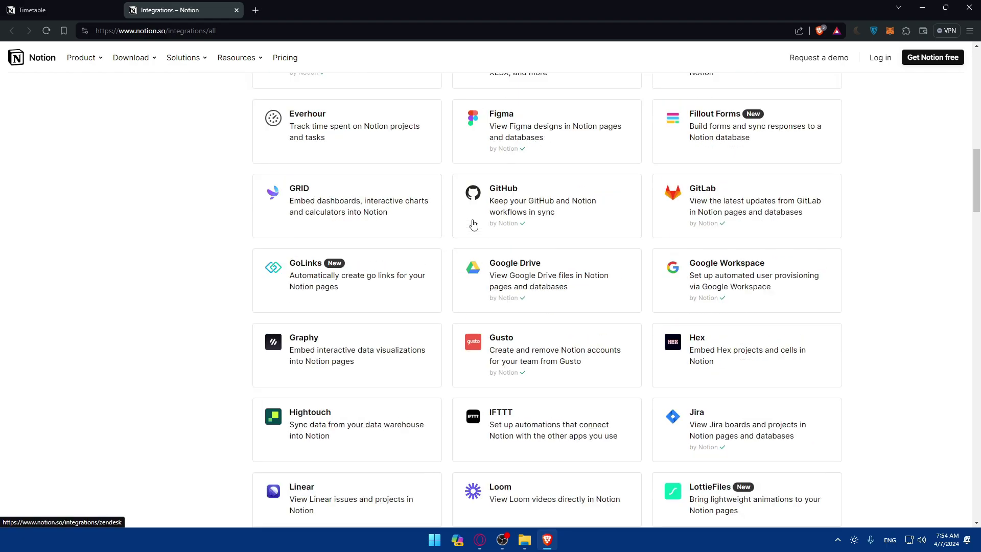
pyautogui.scroll(10, 472, 224)
# Start a search in Notion's Integration gallery.
pyautogui.click(186, 287)
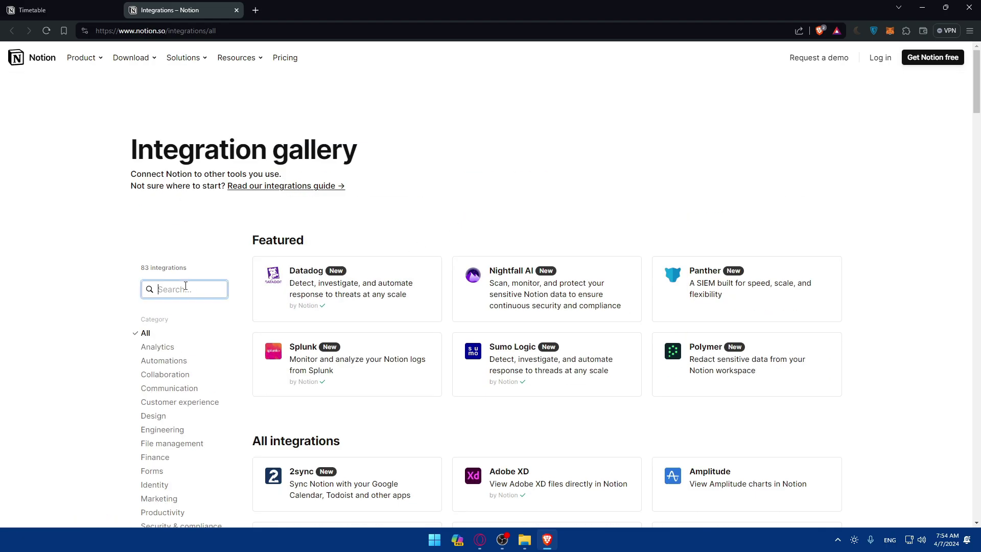
pyautogui.write('automat')
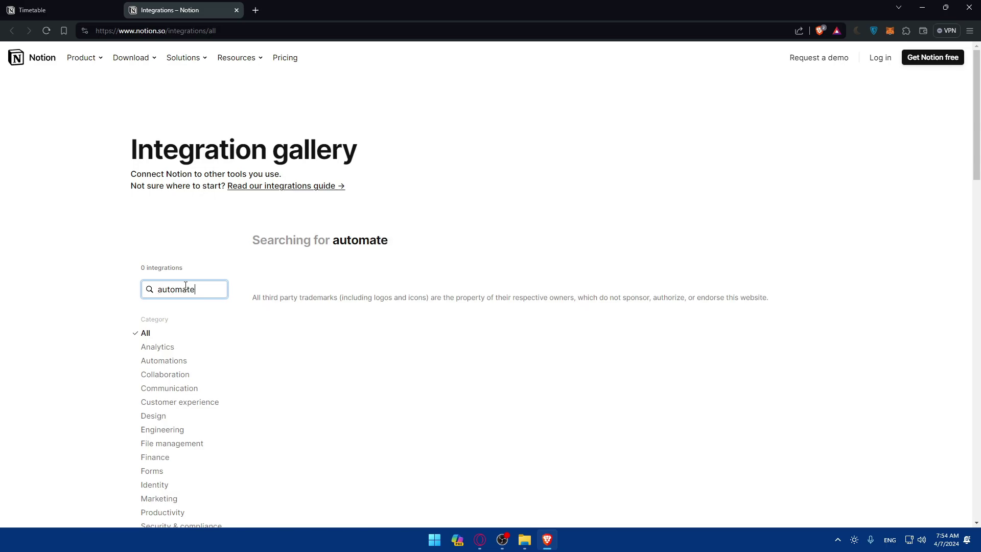
# Clear the 'automate' search to show all 83 integrations again.
pyautogui.hotkey('ctrl', 'a')
pyautogui.press('BackSpace')
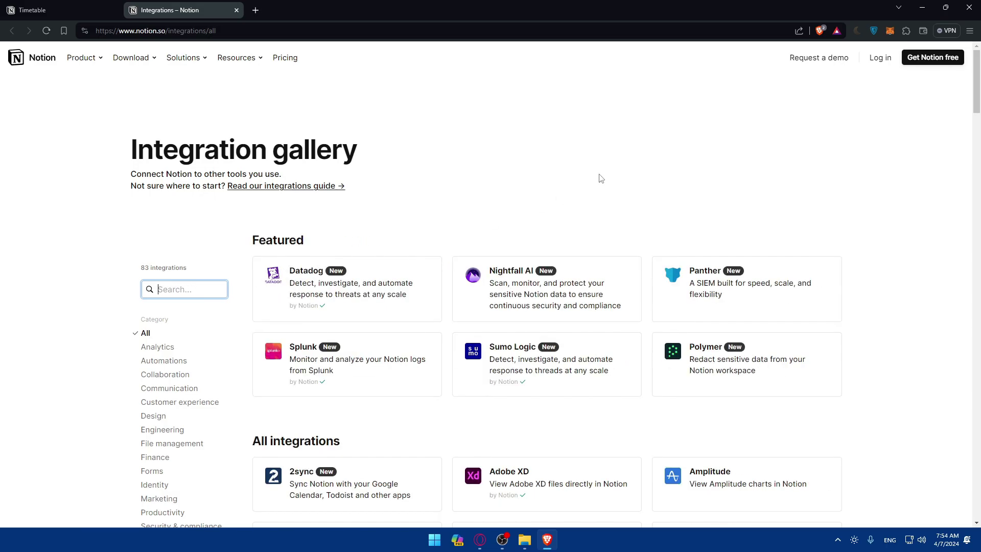
pyautogui.scroll(-2, 602, 180)
pyautogui.scroll(-1, 606, 184)
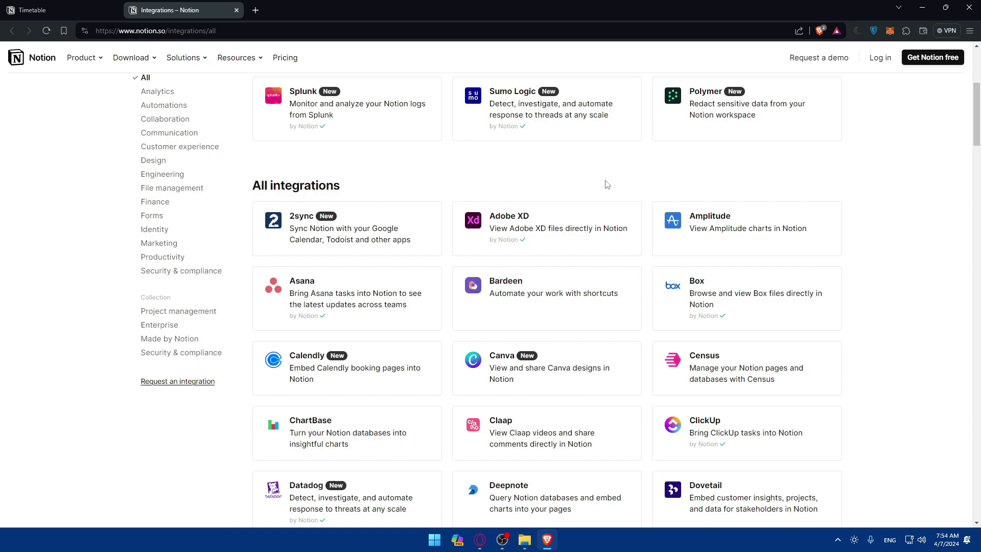
# Search the web for 'automateio' in a new tab and check the Workspace Marketplace listing.
pyautogui.click(256, 10)
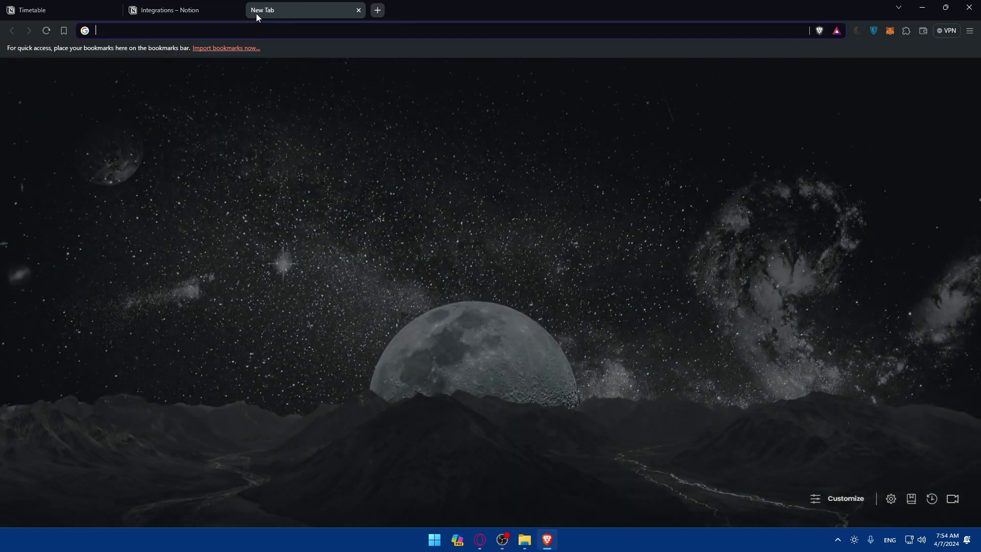
pyautogui.write('automate')
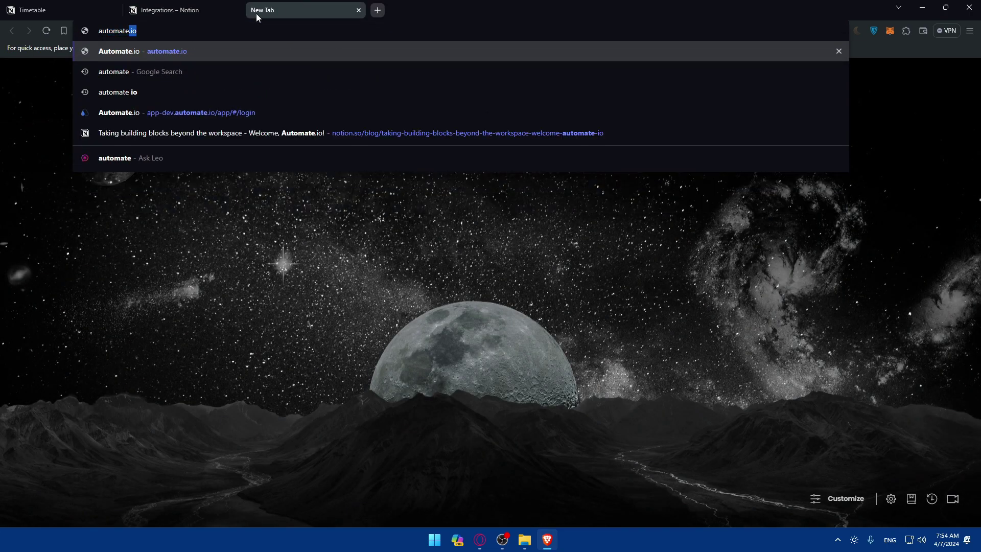
pyautogui.write('io')
pyautogui.press('BackSpace')
pyautogui.write('o')
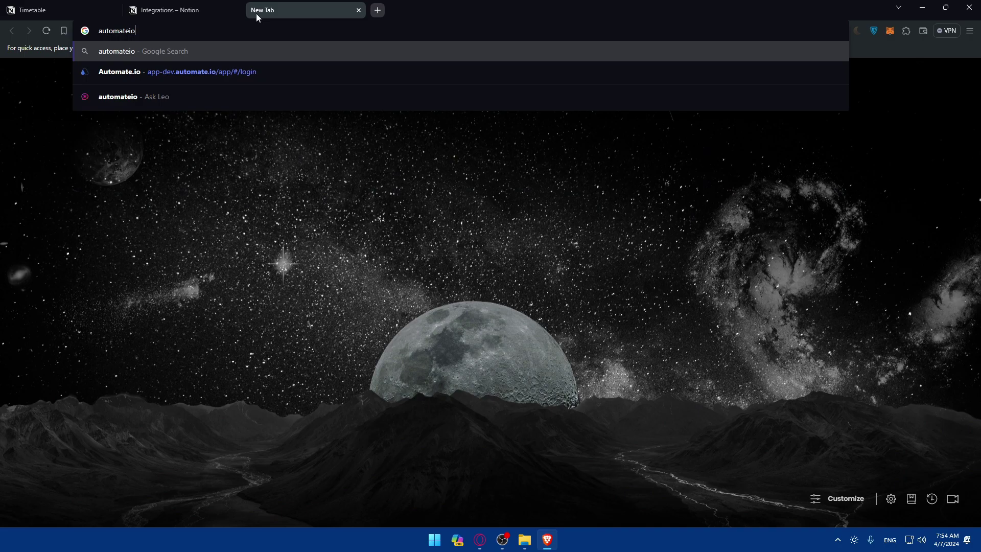
pyautogui.press('Return')
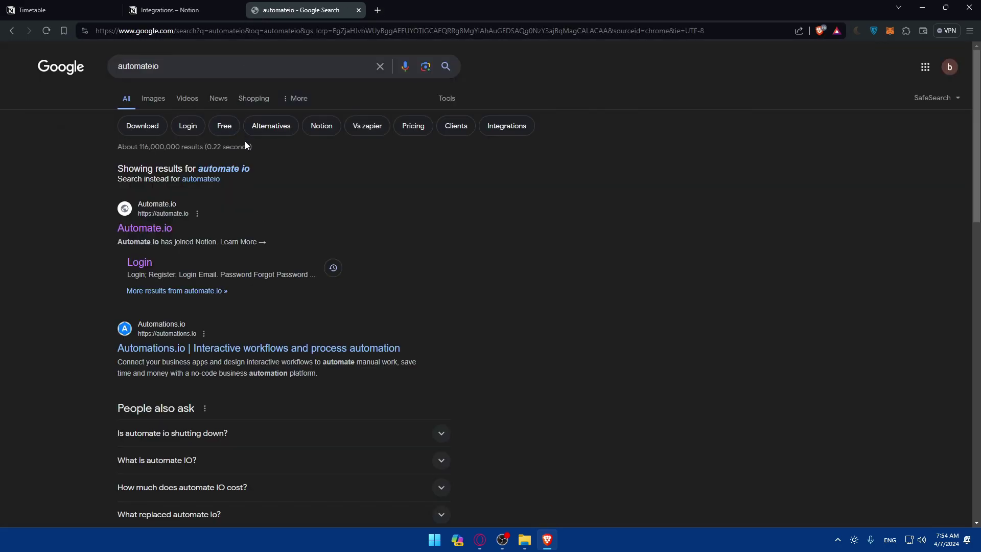
pyautogui.scroll(-3, 235, 169)
pyautogui.scroll(-2, 234, 167)
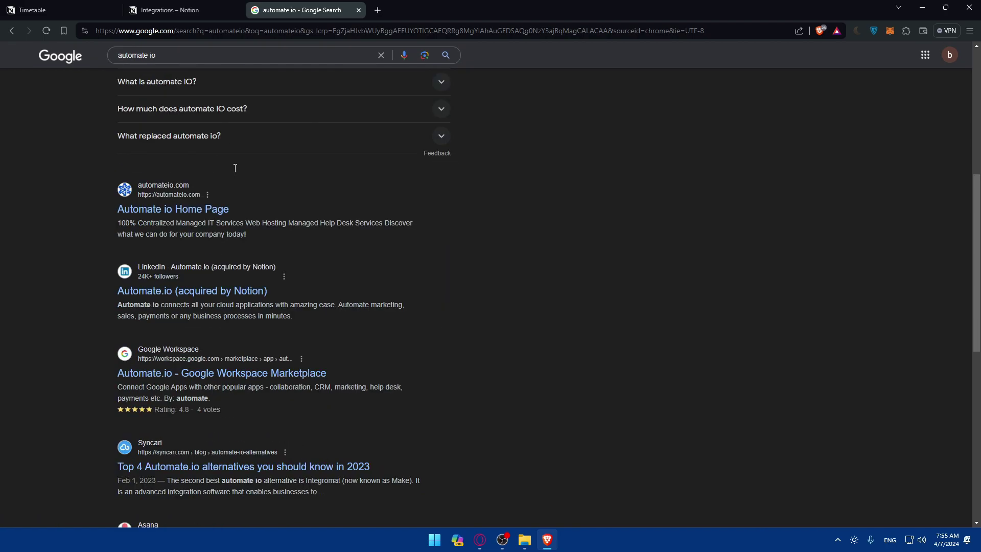
pyautogui.scroll(4, 347, 260)
pyautogui.scroll(-3, 347, 261)
pyautogui.scroll(-1, 281, 322)
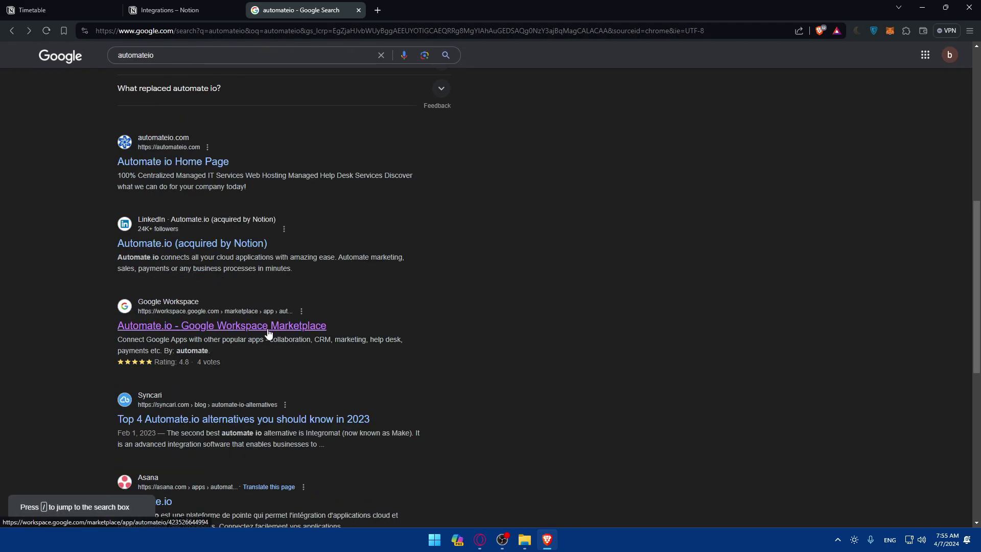
pyautogui.click(268, 332)
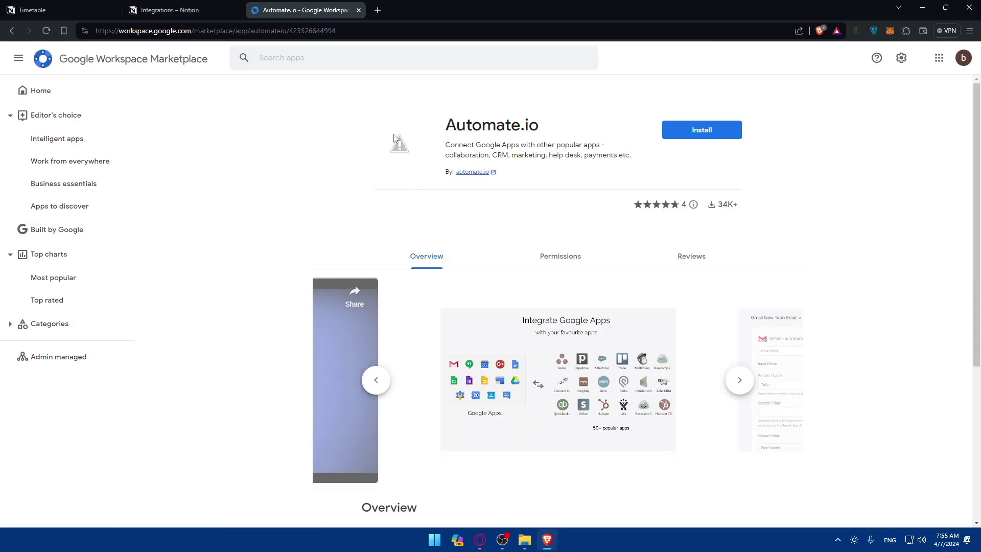
pyautogui.scroll(-3, 405, 165)
pyautogui.scroll(3, 410, 179)
pyautogui.hotkey('alt', 'Left')
pyautogui.scroll(-1, 314, 127)
pyautogui.scroll(-3, 321, 228)
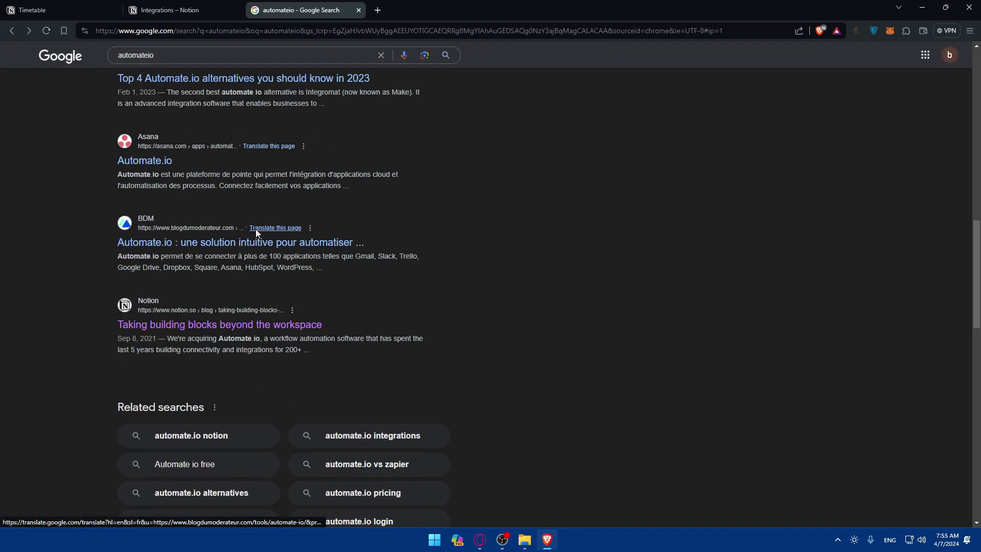
# Check the translated French Automate.io article, then close the search tab.
pyautogui.click(257, 231)
pyautogui.scroll(5, 272, 221)
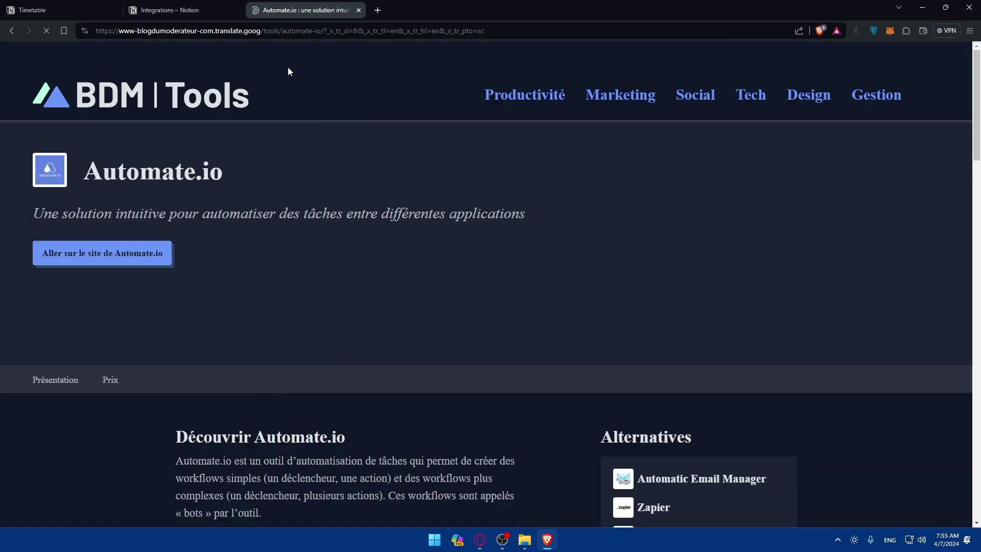
pyautogui.hotkey('alt', 'Left')
pyautogui.click(357, 11)
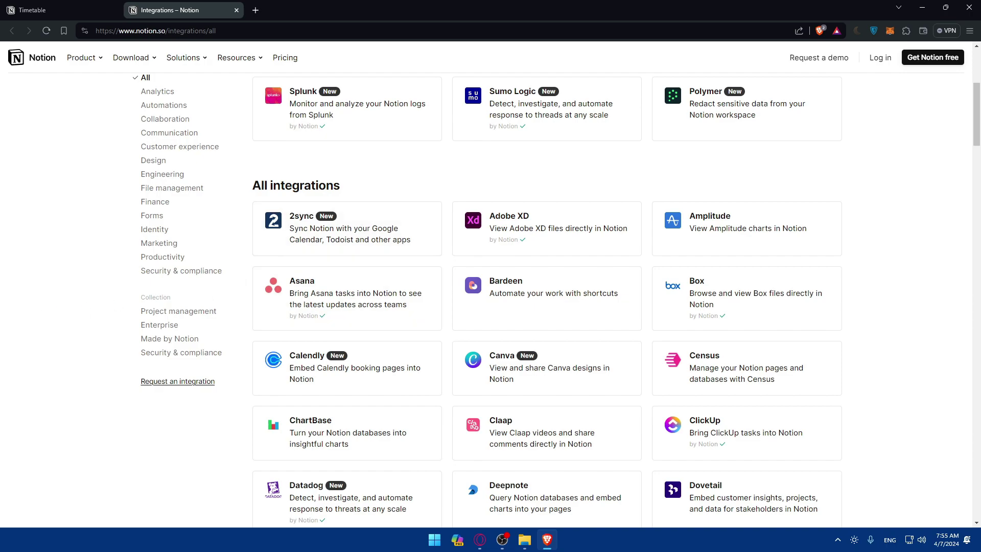
pyautogui.click(480, 540)
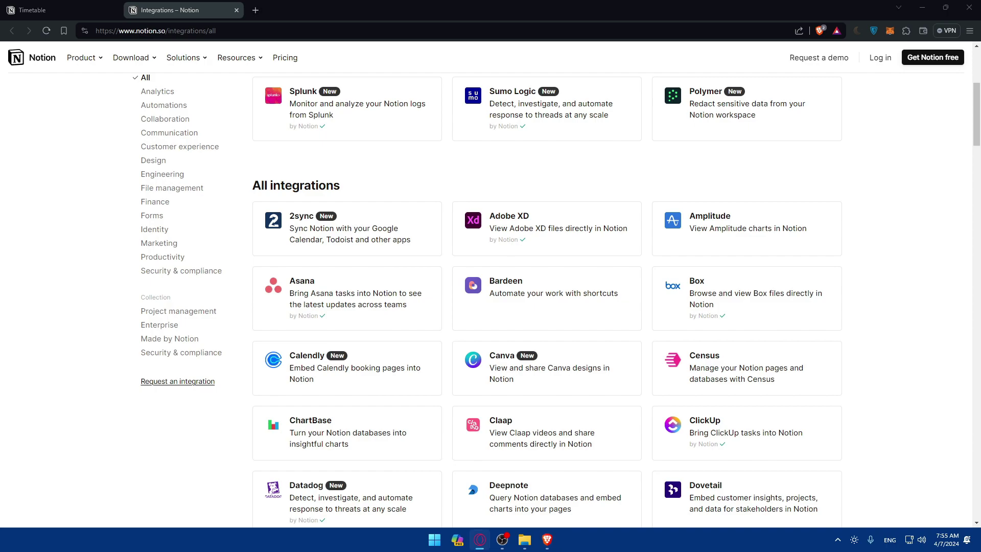
# Search for 'power automate' in a new tab and open the Microsoft Power Automate result.
pyautogui.click(257, 10)
pyautogui.write('m')
pyautogui.press('BackSpace')
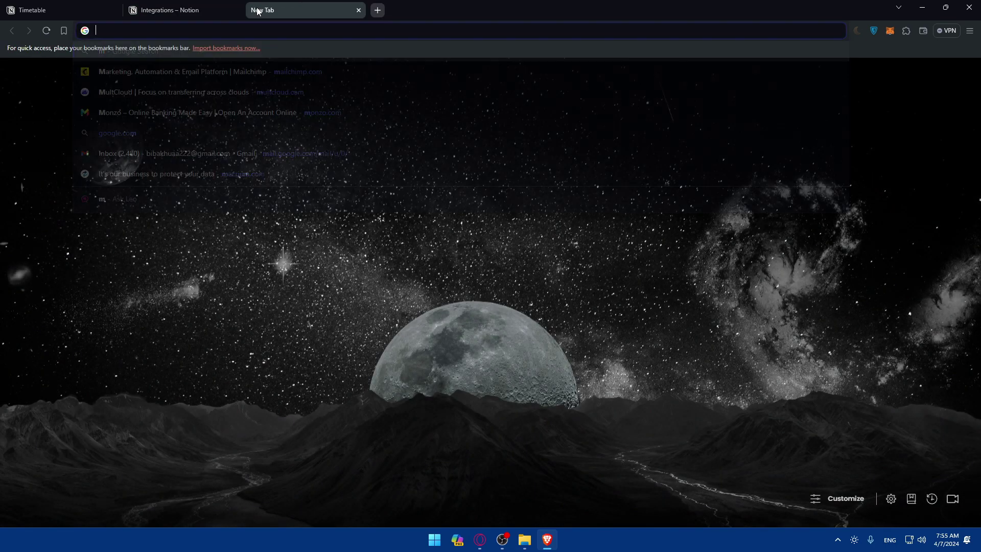
pyautogui.write('power aut')
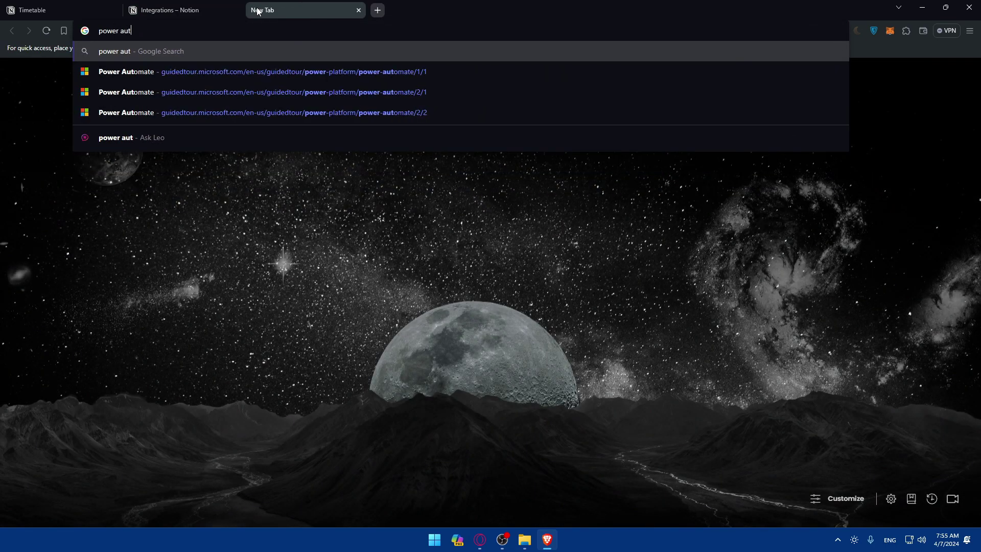
pyautogui.write('omate')
pyautogui.press('Return')
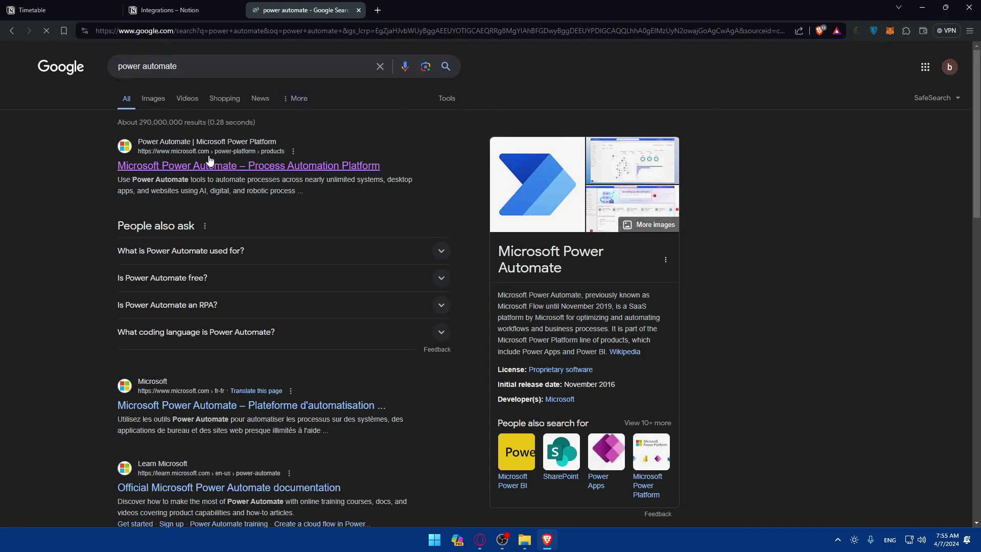
pyautogui.click(219, 159)
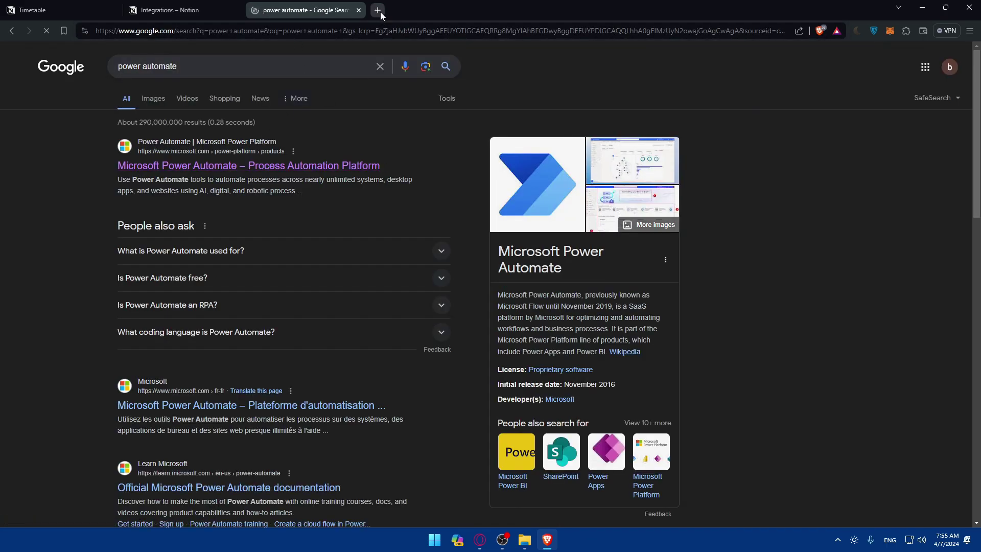
# Load ifttt.com in another new tab.
pyautogui.click(380, 11)
pyautogui.write('iftt')
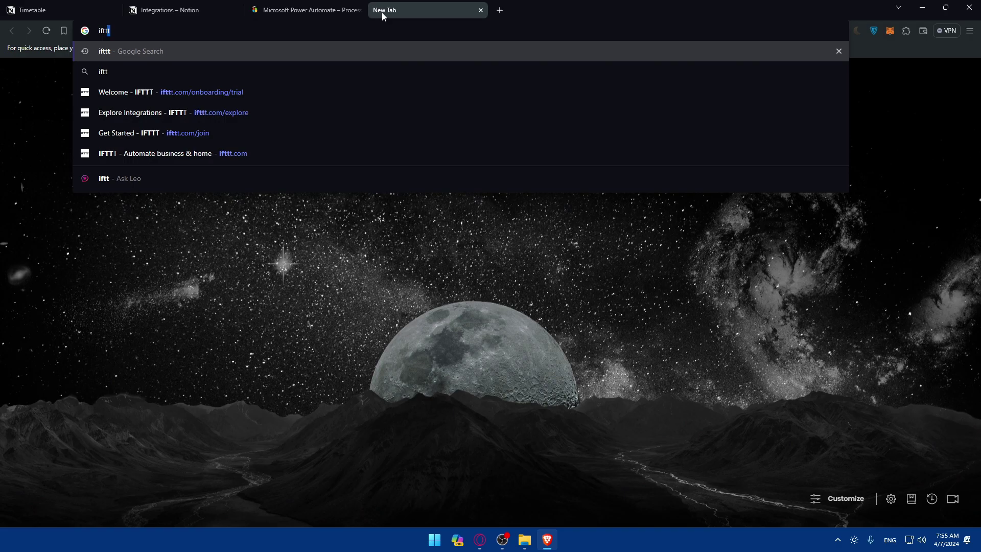
pyautogui.write('t')
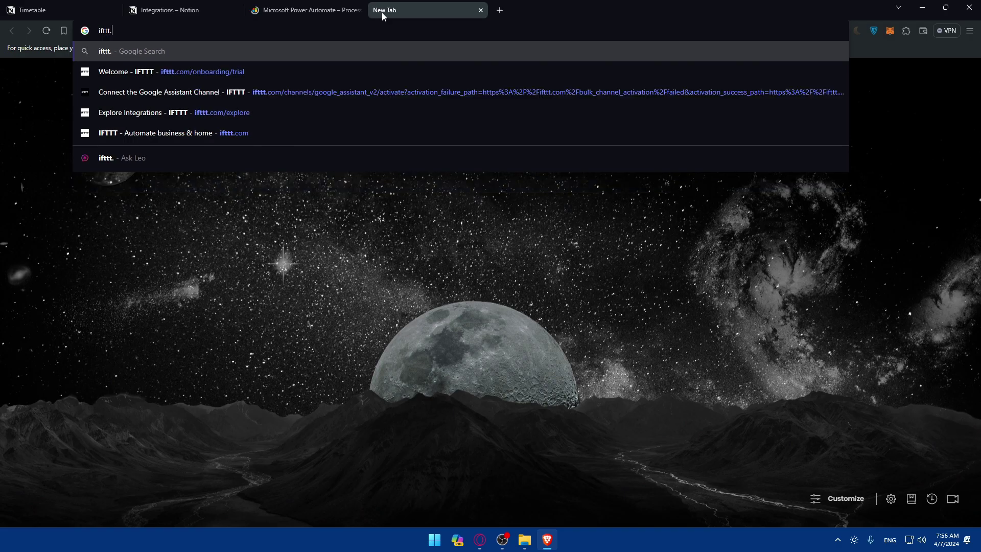
pyautogui.write('.com')
pyautogui.press('Return')
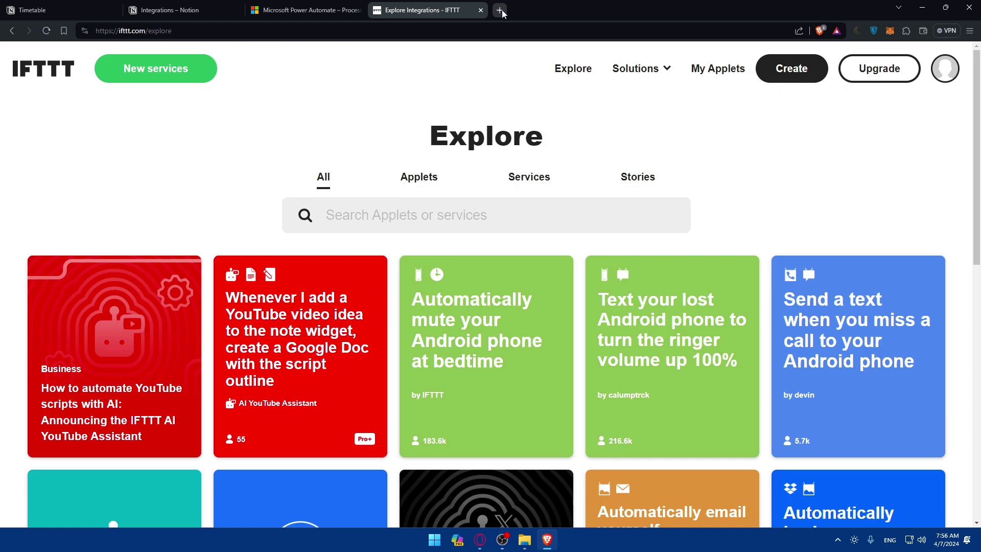
# Load make.com in a fresh tab, then return to the Notion integrations gallery tab.
pyautogui.click(499, 10)
pyautogui.write('mkae')
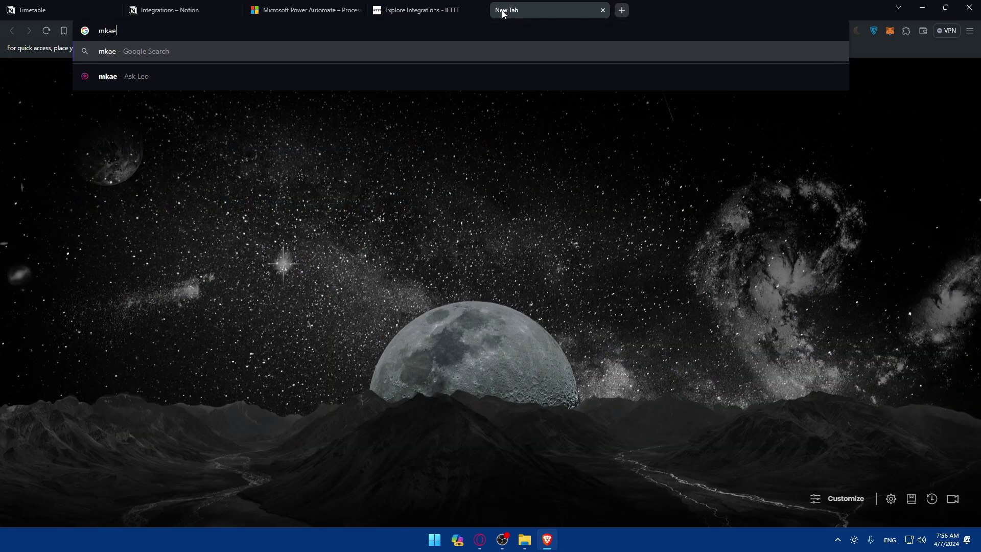
pyautogui.press('BackSpace')
pyautogui.press('BackSpace')
pyautogui.press('BackSpace')
pyautogui.write('ake')
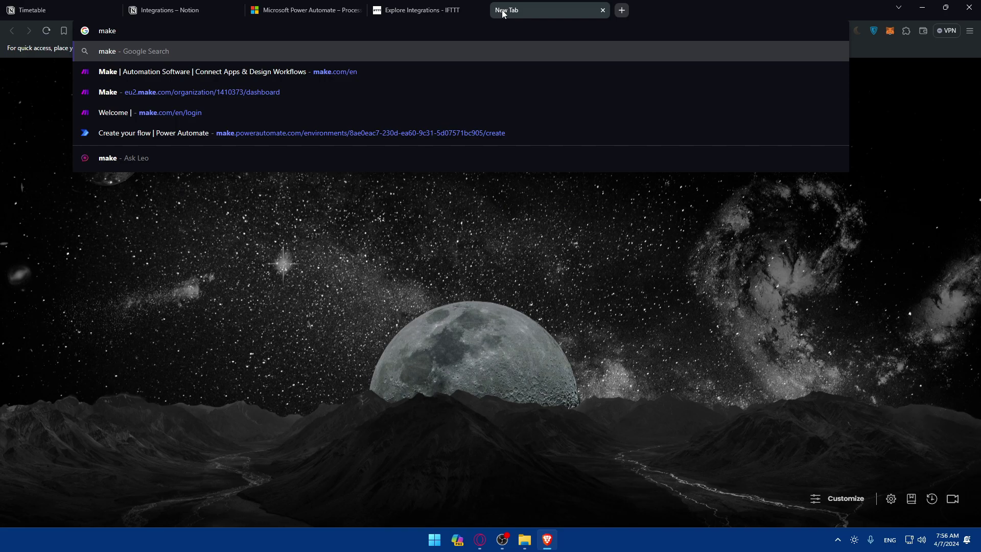
pyautogui.write('.com')
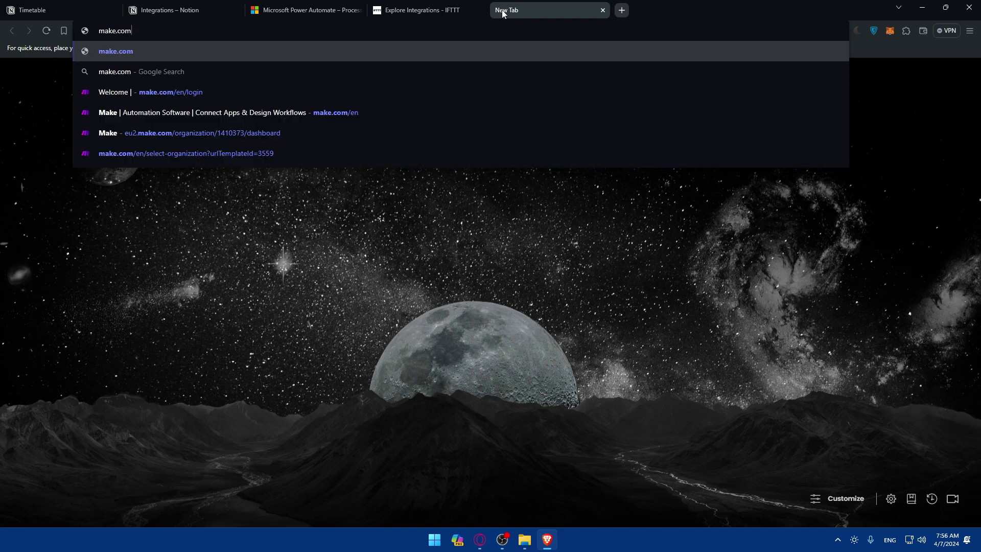
pyautogui.press('Return')
pyautogui.click(287, 10)
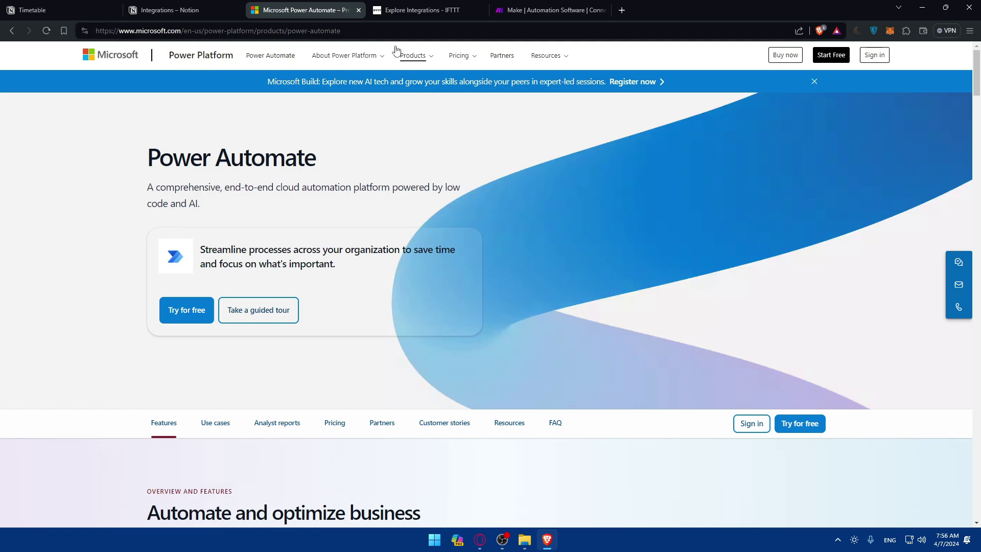
pyautogui.click(174, 9)
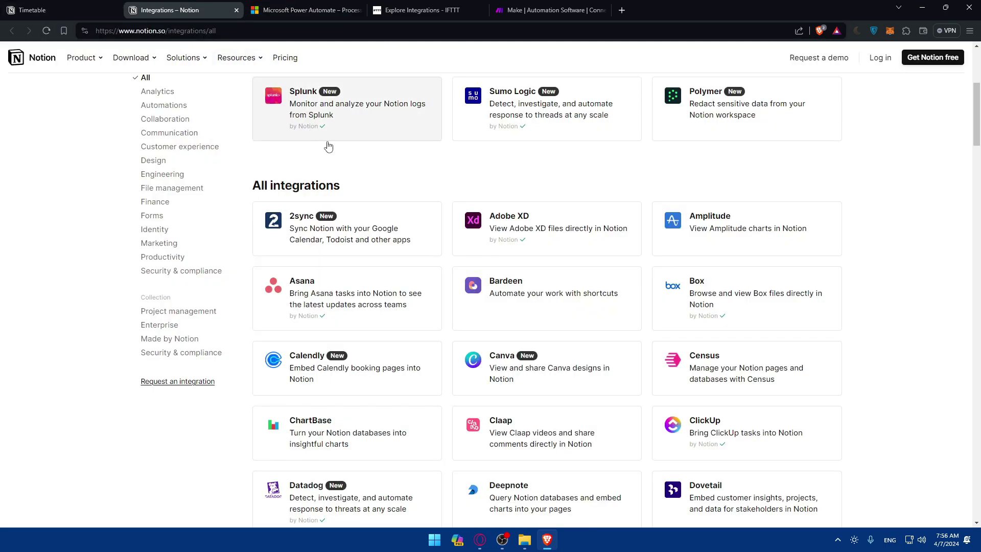
pyautogui.scroll(-3, 360, 168)
pyautogui.scroll(2, 386, 184)
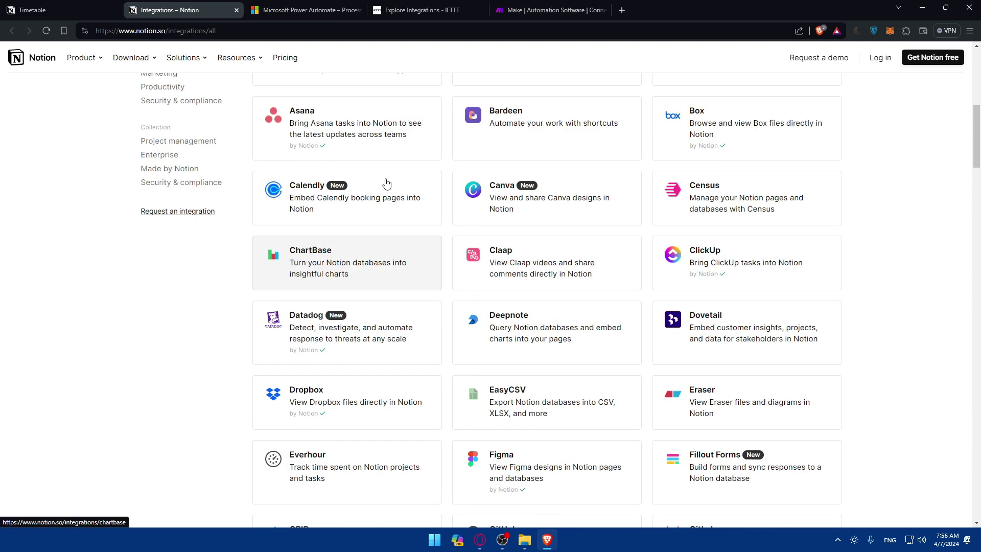
pyautogui.scroll(5, 387, 180)
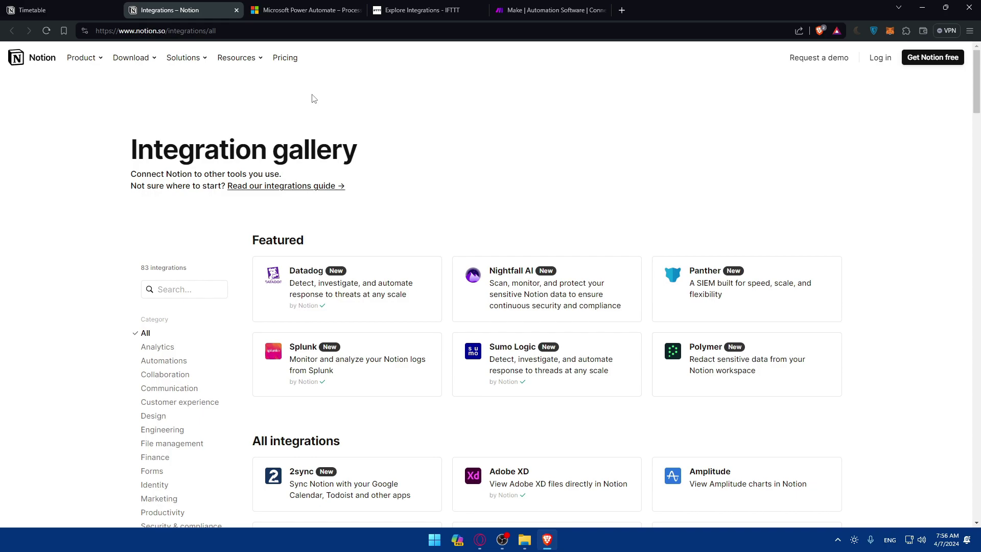
# Leave the Notion gallery for the Power Automate browser tab.
pyautogui.click(333, 8)
# Flip through the IFTTT, Make and Power Automate tabs, ending on the Power Automate product page.
pyautogui.click(420, 11)
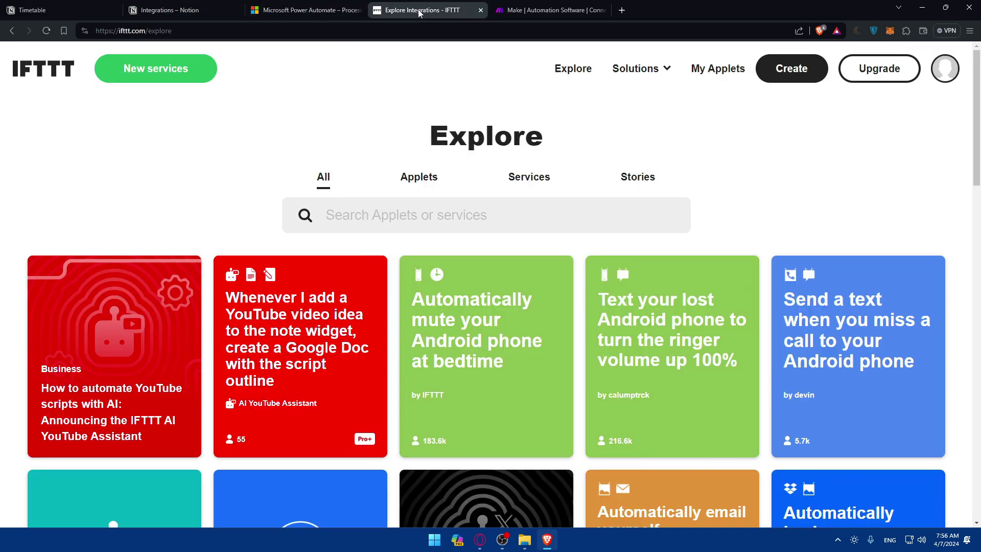
pyautogui.click(291, 9)
pyautogui.click(420, 10)
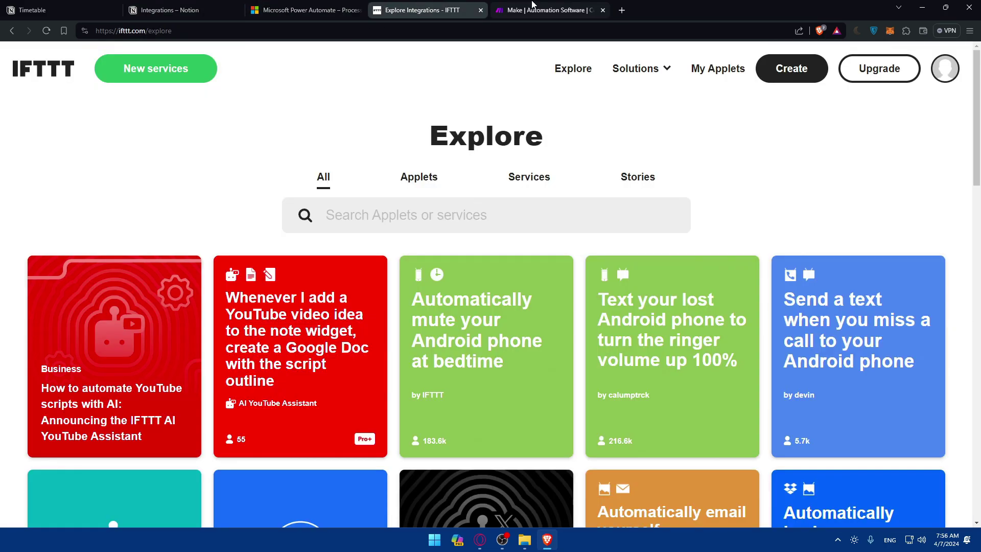
pyautogui.click(294, 7)
pyautogui.click(408, 5)
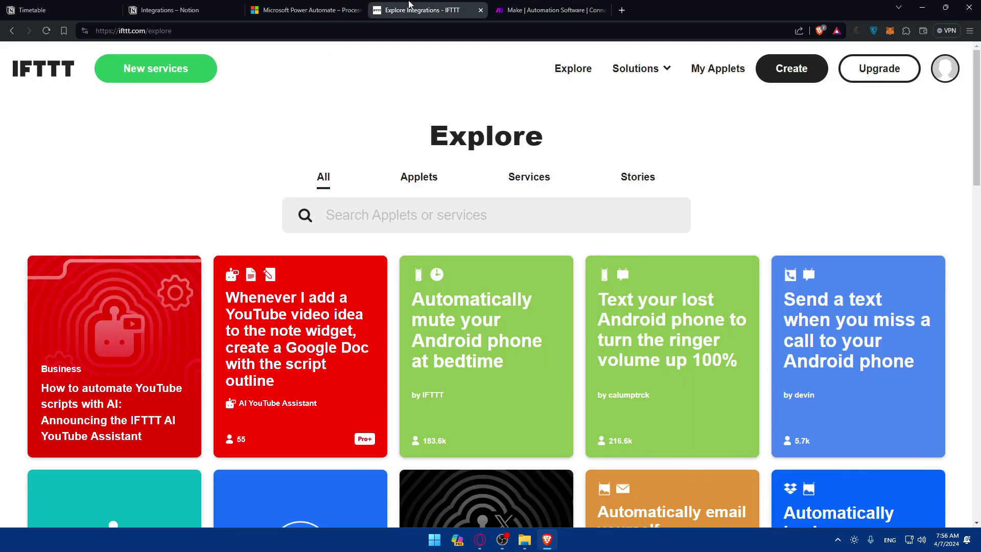
pyautogui.click(511, 7)
pyautogui.click(307, 9)
pyautogui.click(537, 9)
pyautogui.click(409, 5)
pyautogui.click(546, 11)
pyautogui.click(300, 14)
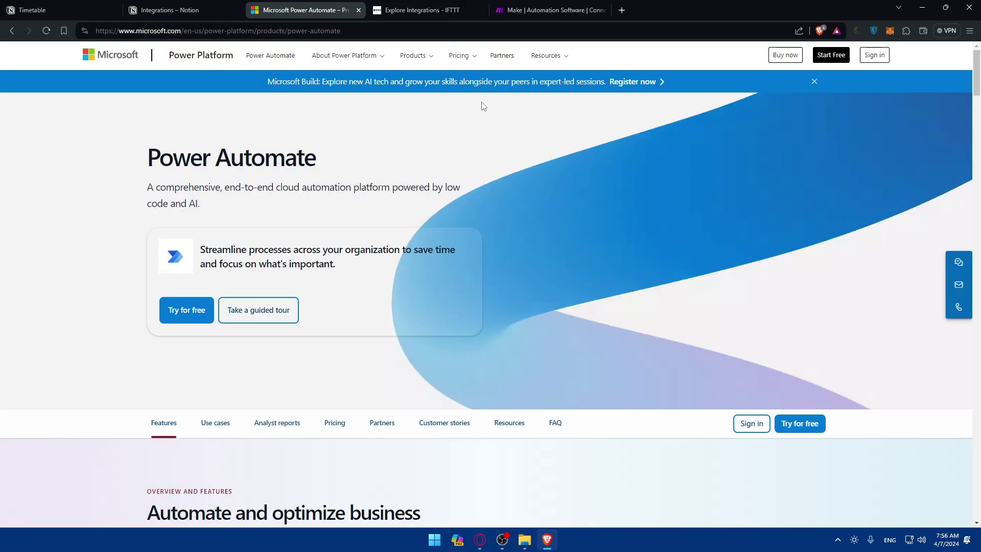
pyautogui.click(414, 9)
pyautogui.click(548, 9)
pyautogui.click(338, 5)
pyautogui.click(414, 10)
pyautogui.click(548, 9)
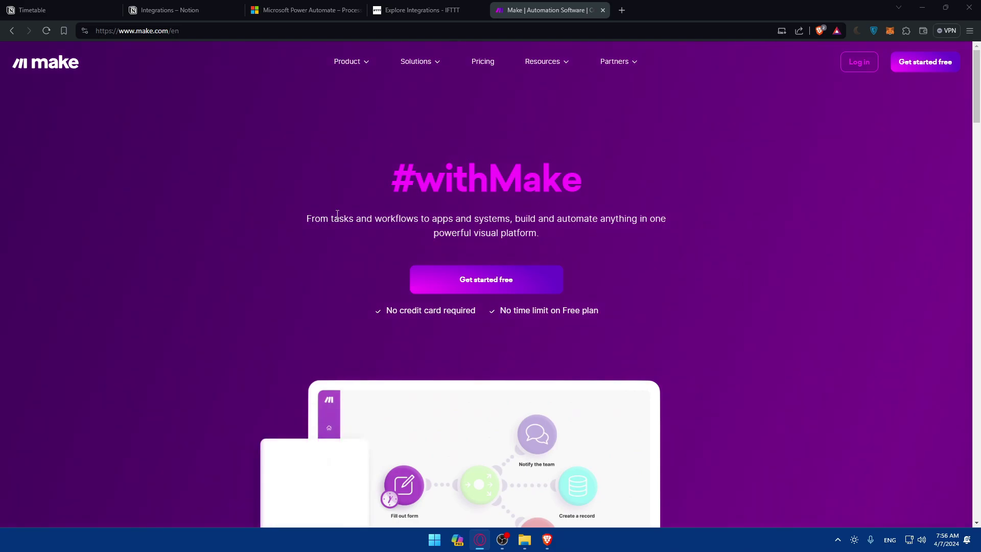
pyautogui.click(331, 11)
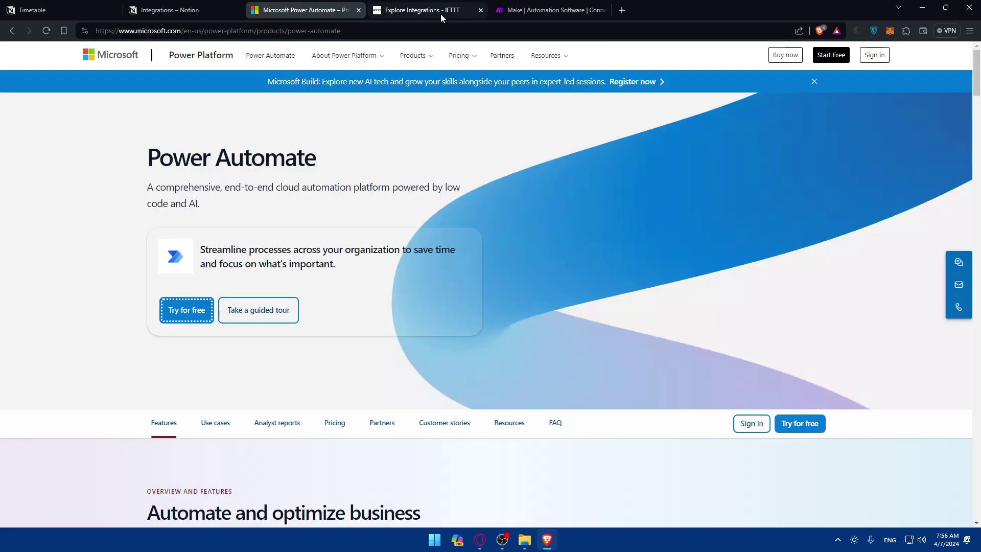
# Launch the free Power Automate app via Try for free, close the product page and land on IFTTT.
pyautogui.click(834, 56)
pyautogui.click(352, 10)
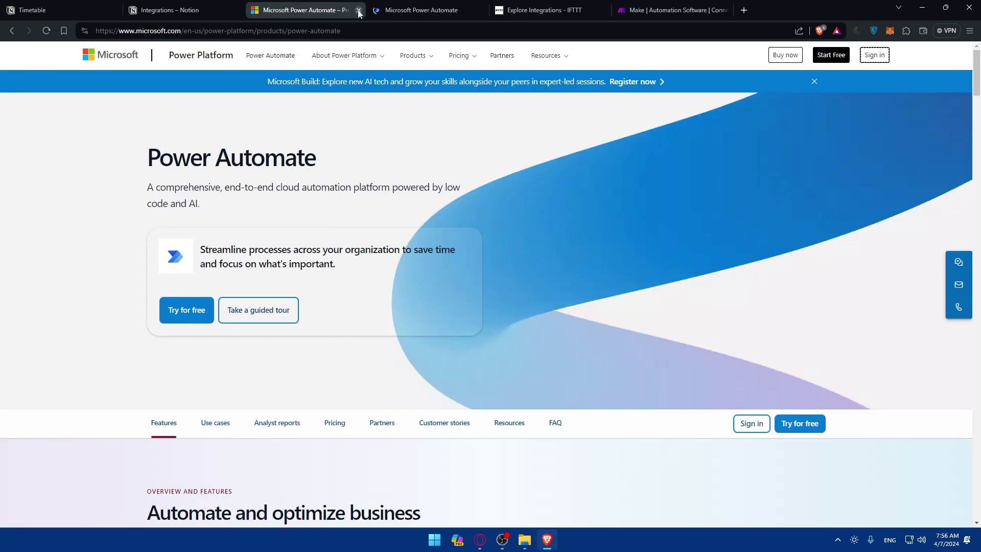
pyautogui.click(423, 10)
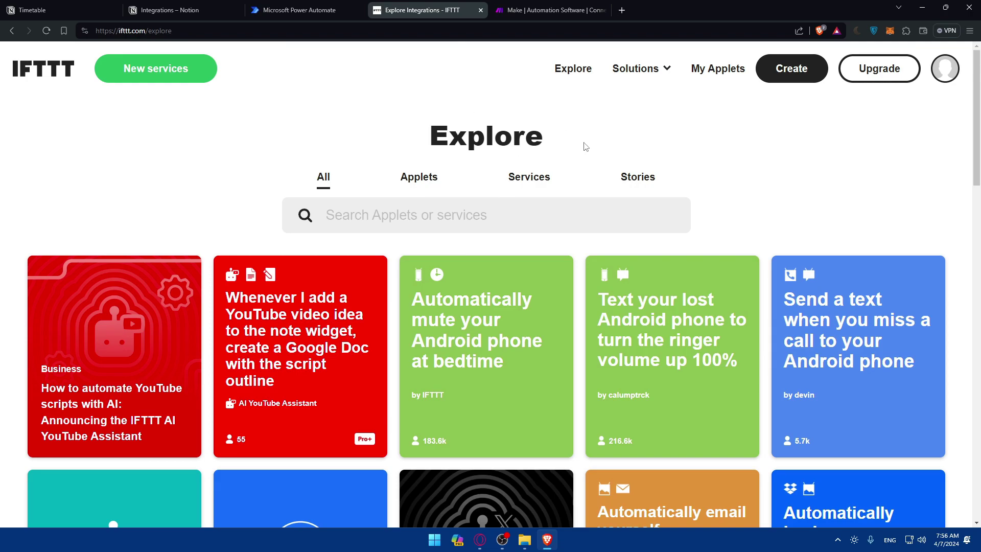
pyautogui.scroll(-2, 578, 159)
pyautogui.scroll(-1, 536, 268)
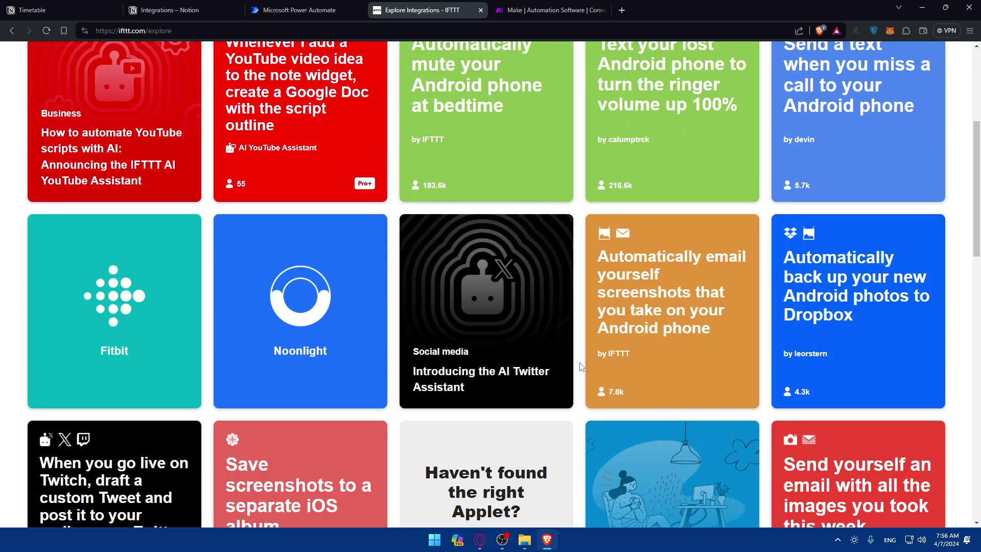
pyautogui.scroll(-1, 461, 342)
pyautogui.scroll(1, 459, 339)
pyautogui.scroll(1, 381, 335)
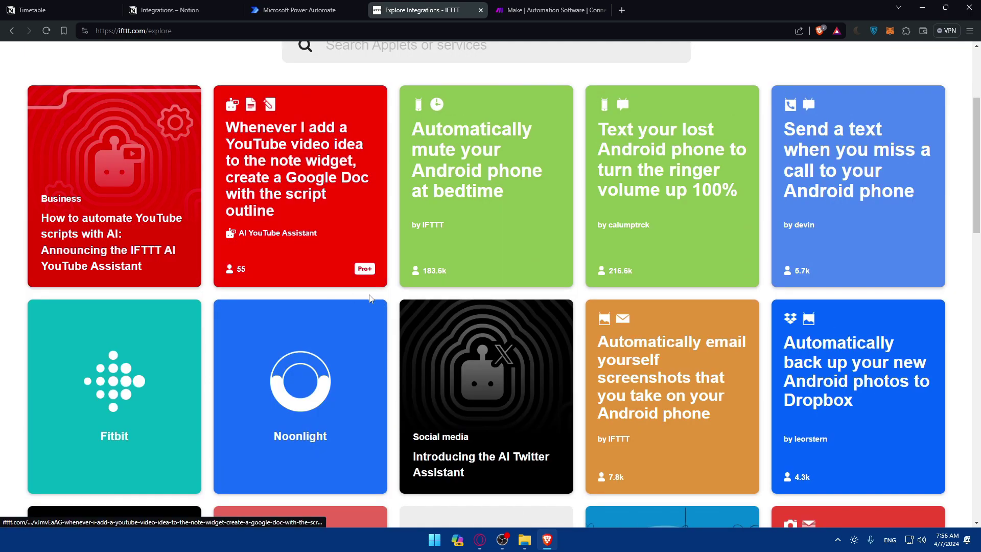
pyautogui.scroll(1, 566, 290)
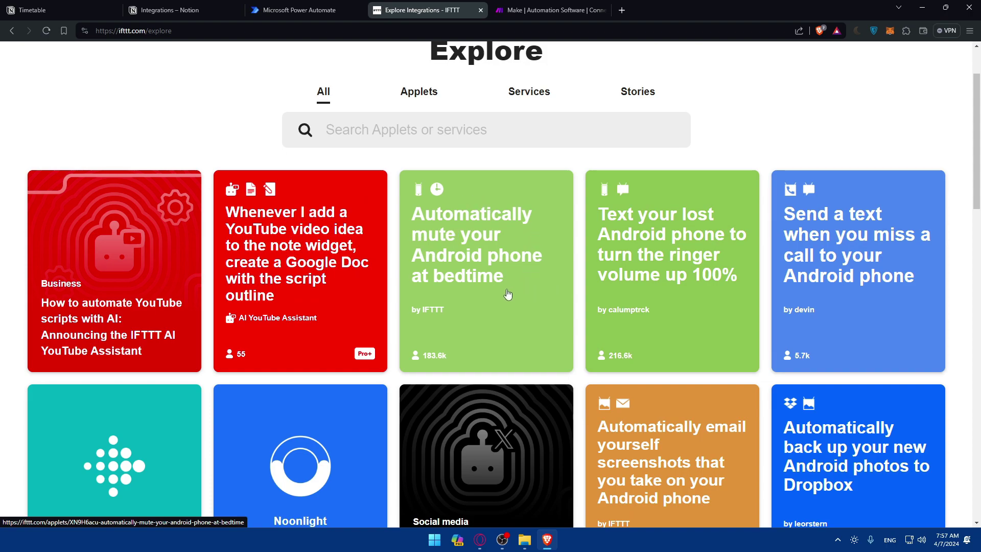
# Open the 'Automatically mute your Android phone at bedtime' applet card from Explore.
pyautogui.click(477, 272)
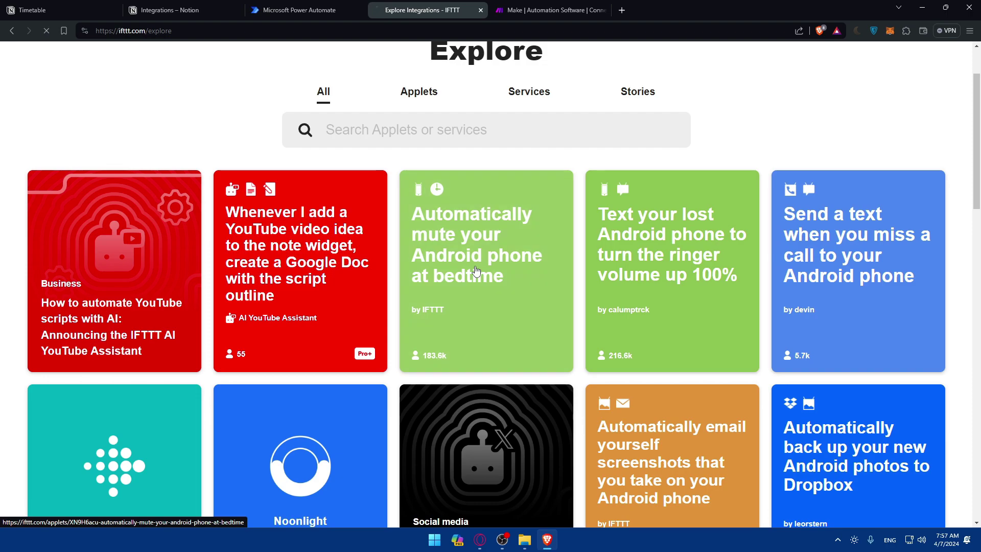
pyautogui.scroll(-1, 431, 252)
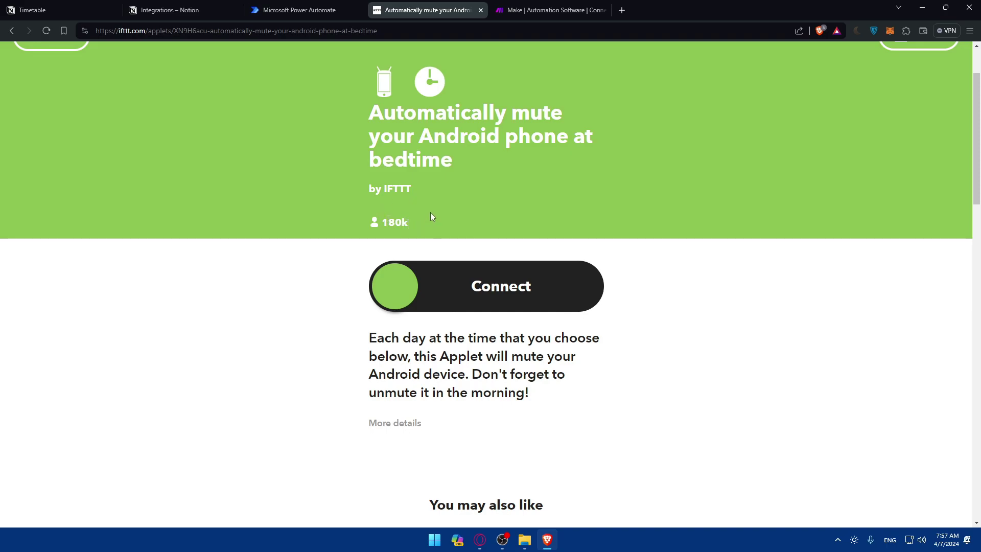
pyautogui.scroll(-1, 461, 298)
pyautogui.scroll(2, 461, 297)
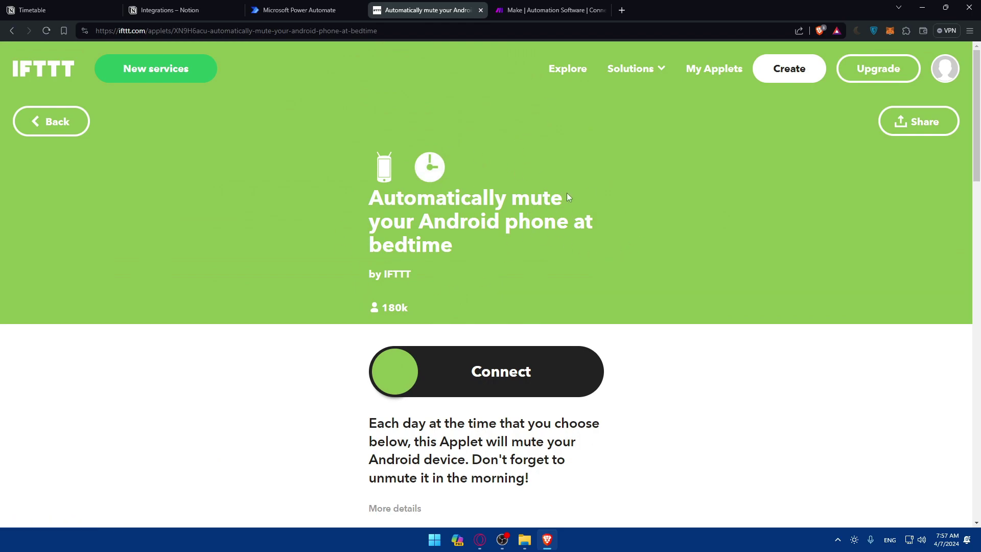
# Start a new applet from Explore, try the AI description option, then return to the If This / Then That builder.
pyautogui.click(54, 123)
pyautogui.scroll(-2, 388, 220)
pyautogui.scroll(-5, 537, 246)
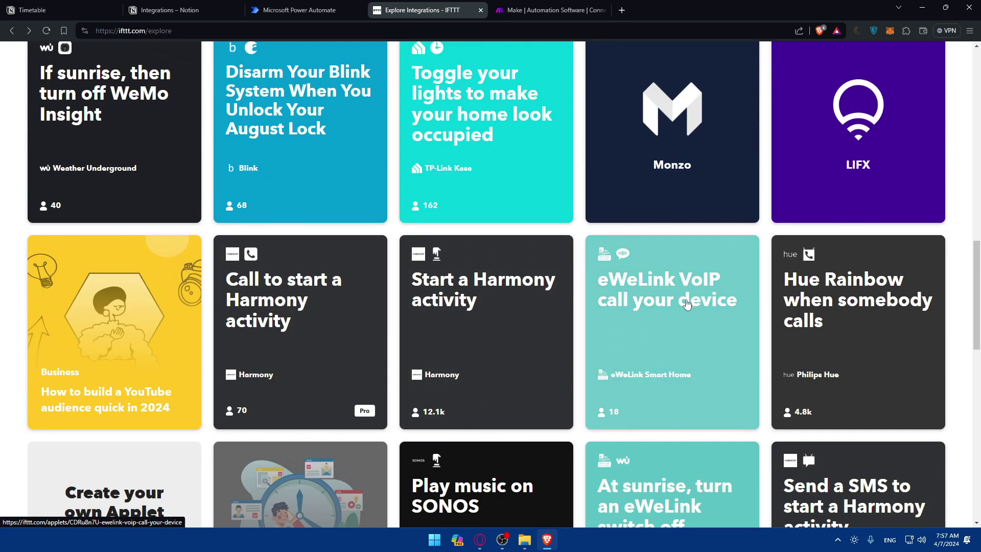
pyautogui.scroll(5, 409, 309)
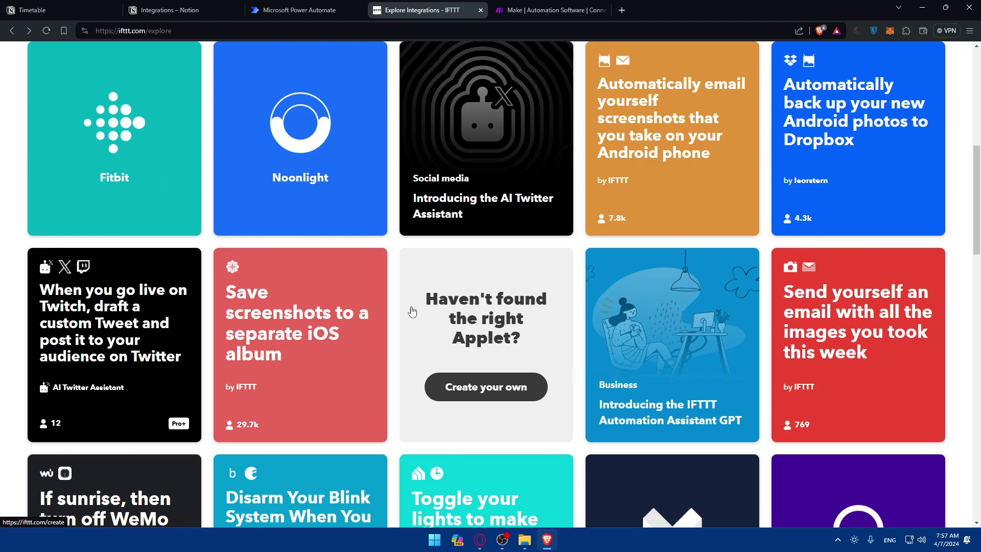
pyautogui.scroll(5, 709, 149)
pyautogui.click(791, 71)
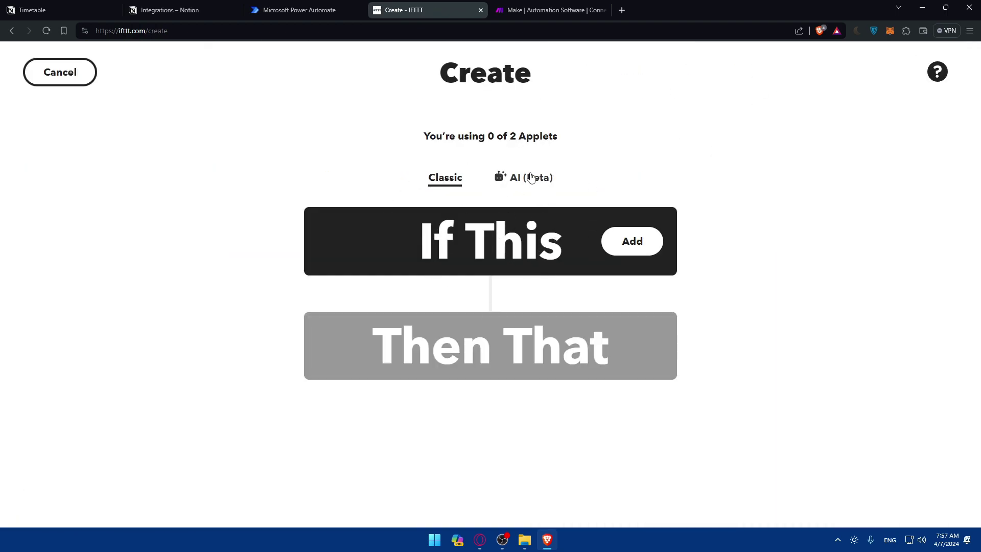
pyautogui.click(532, 179)
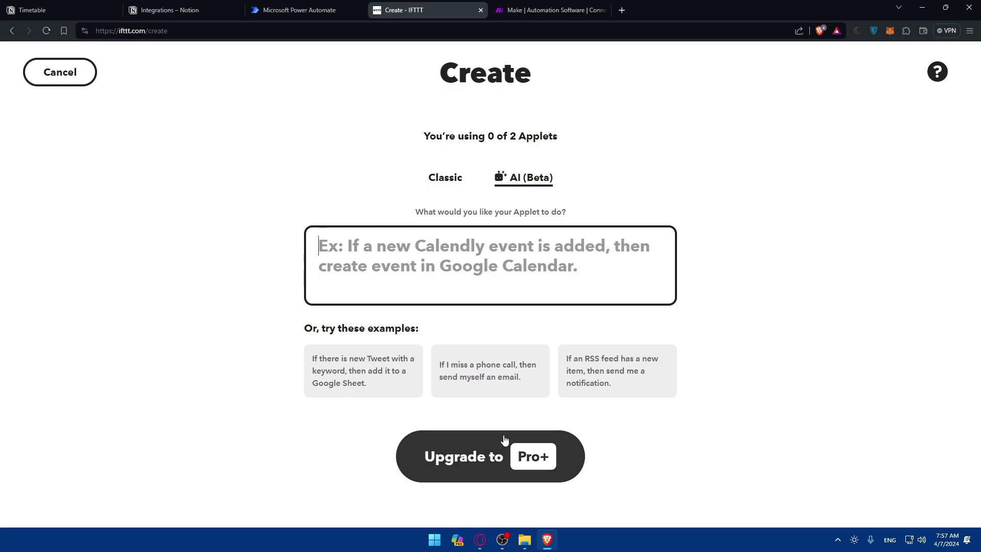
pyautogui.click(453, 183)
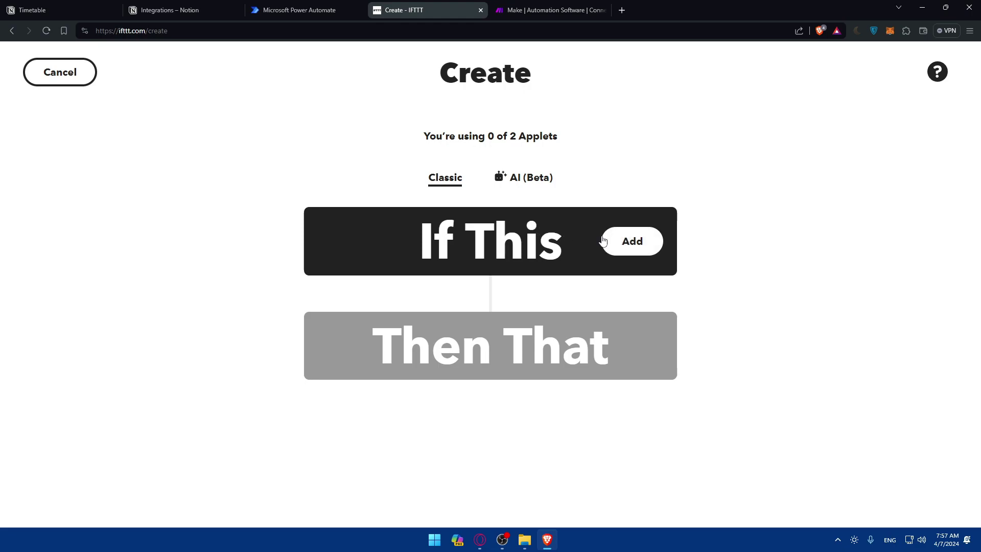
# Browse the trigger services under If This, go back to the Create page and switch to the Make tab.
pyautogui.click(558, 262)
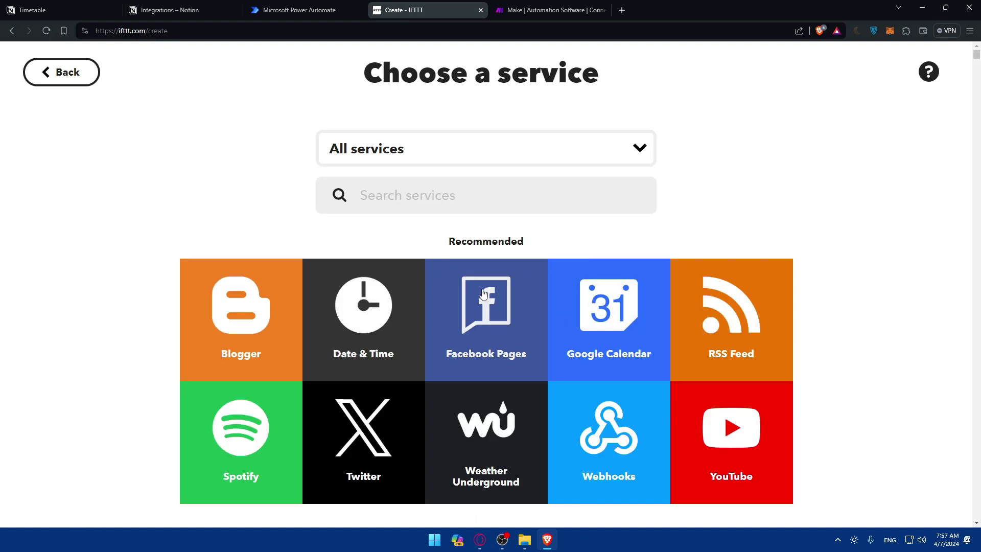
pyautogui.scroll(-2, 494, 299)
pyautogui.scroll(-3, 805, 312)
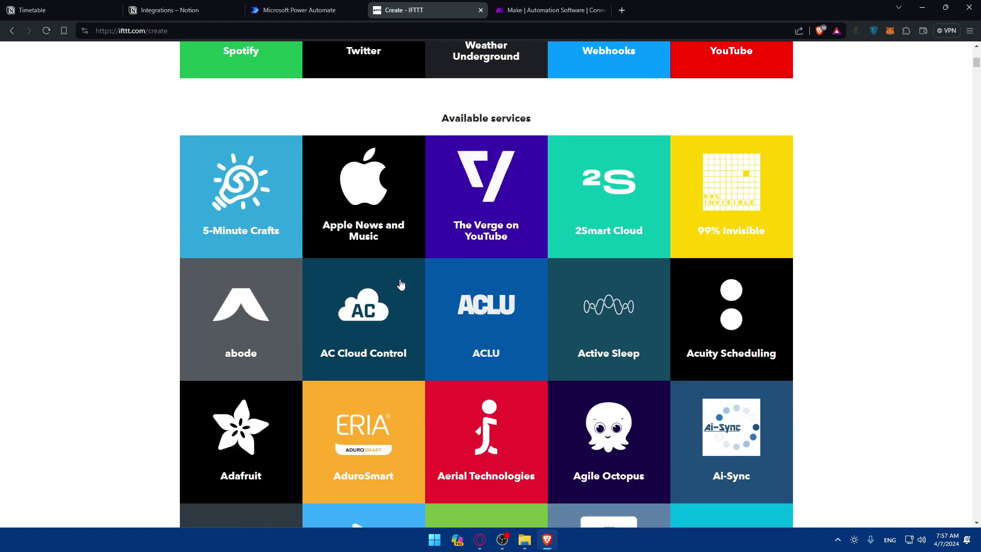
pyautogui.scroll(-3, 434, 262)
pyautogui.scroll(-1, 565, 307)
pyautogui.scroll(-4, 566, 308)
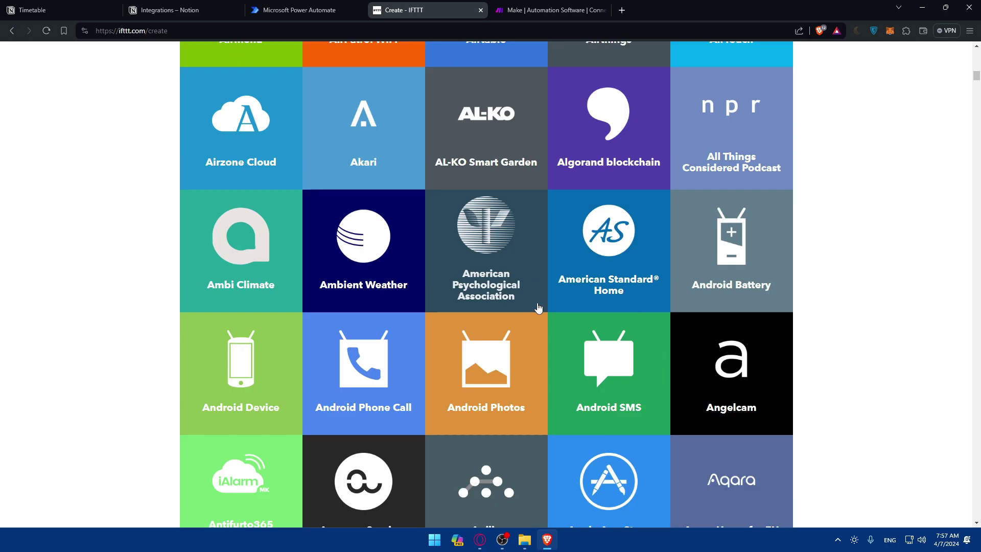
pyautogui.scroll(2, 534, 305)
pyautogui.scroll(10, 534, 305)
pyautogui.scroll(1, 499, 268)
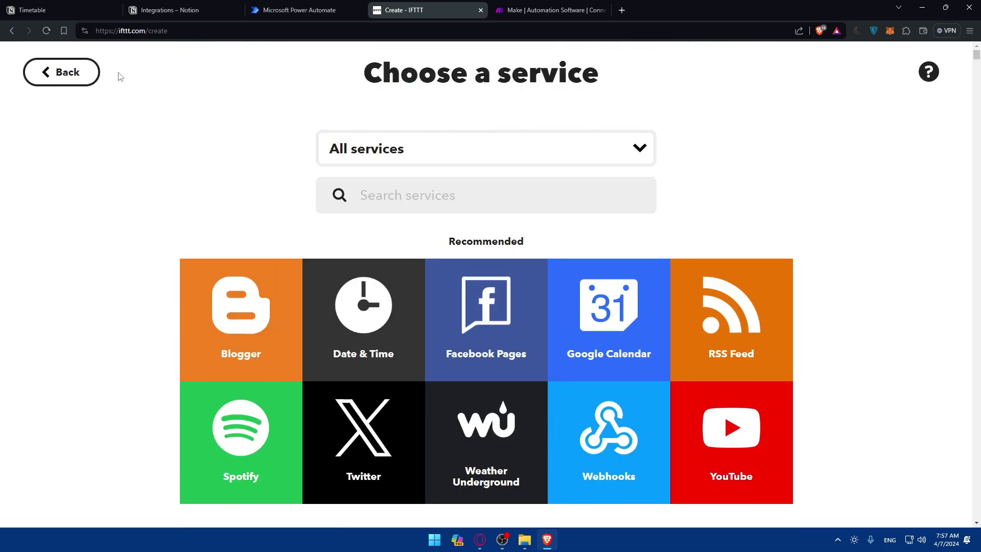
pyautogui.click(61, 72)
pyautogui.hotkey('ctrl', 'Tab')
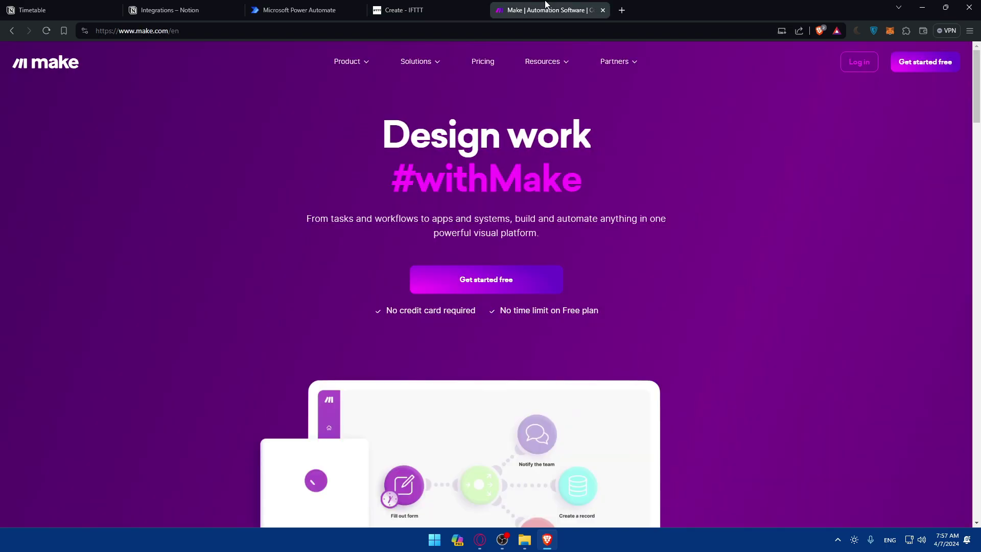
# Log in to Make, glance at the public templates, return to the dashboard and create a new scenario.
pyautogui.click(862, 64)
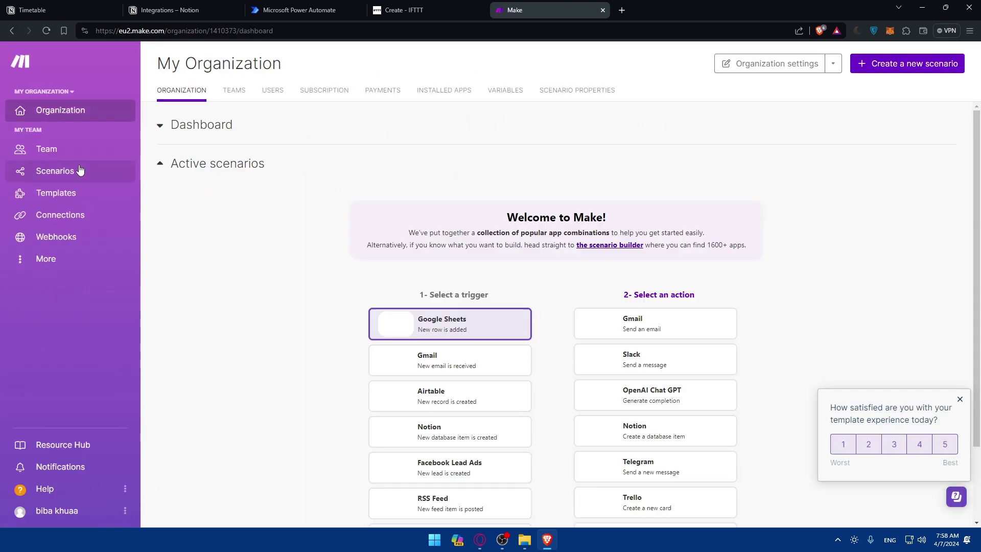
pyautogui.click(46, 193)
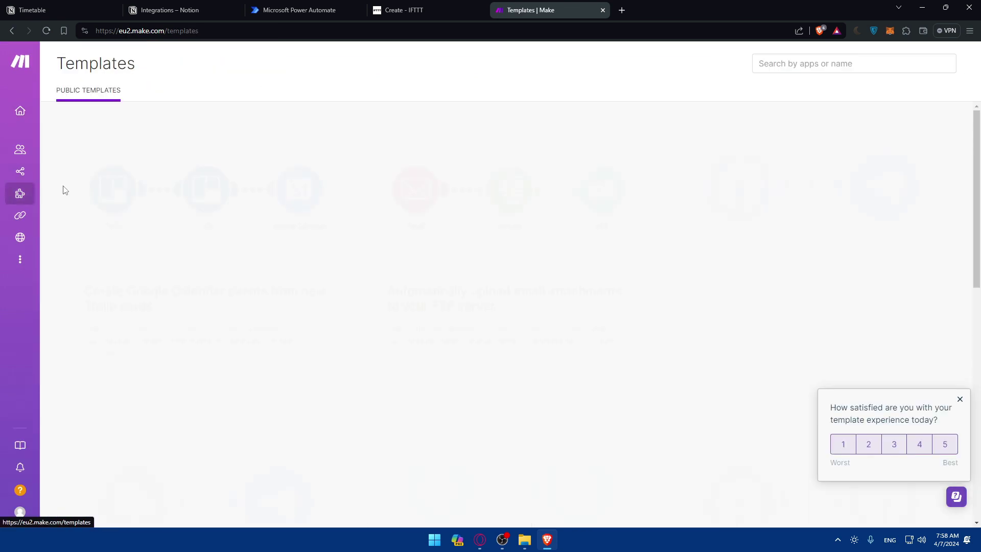
pyautogui.scroll(-3, 404, 199)
pyautogui.scroll(-5, 404, 200)
pyautogui.scroll(5, 404, 200)
pyautogui.scroll(3, 404, 200)
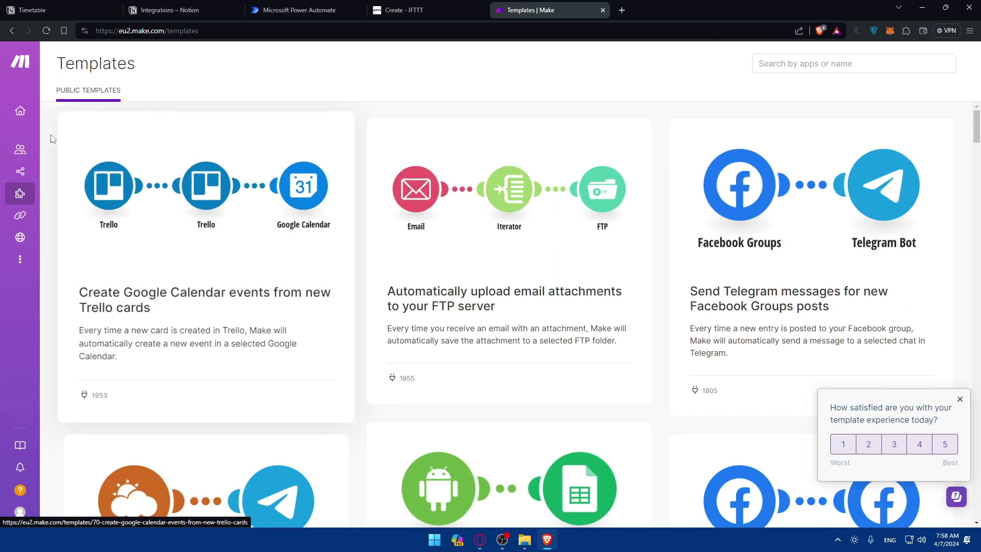
pyautogui.click(27, 112)
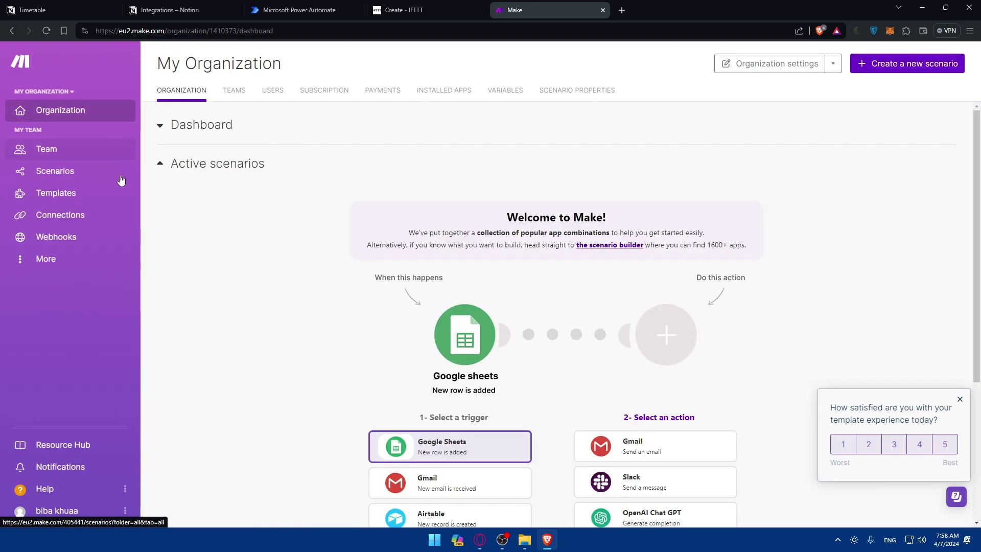
pyautogui.click(904, 68)
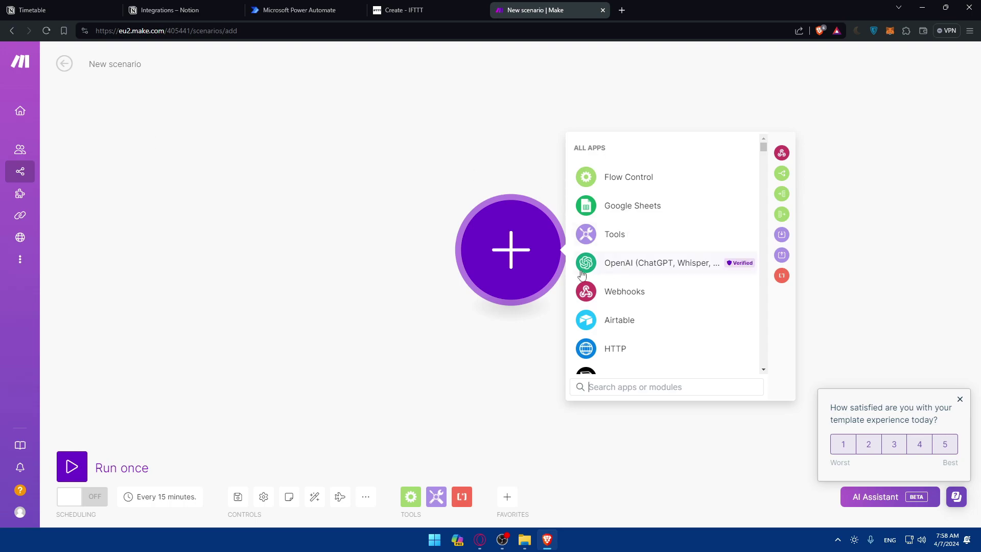
# Dismiss the All apps panel on the empty scenario and return to the IFTTT Create tab.
pyautogui.click(368, 173)
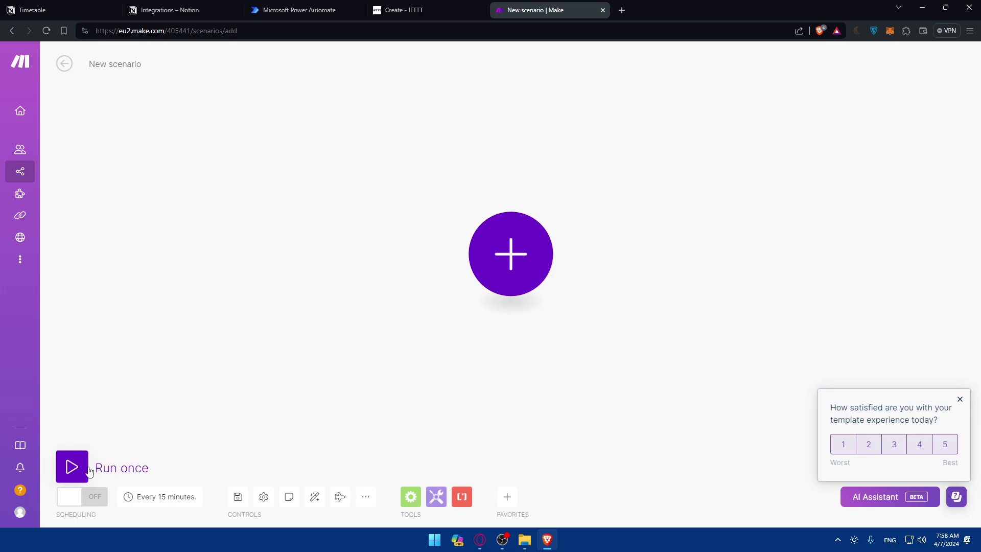
pyautogui.click(452, 10)
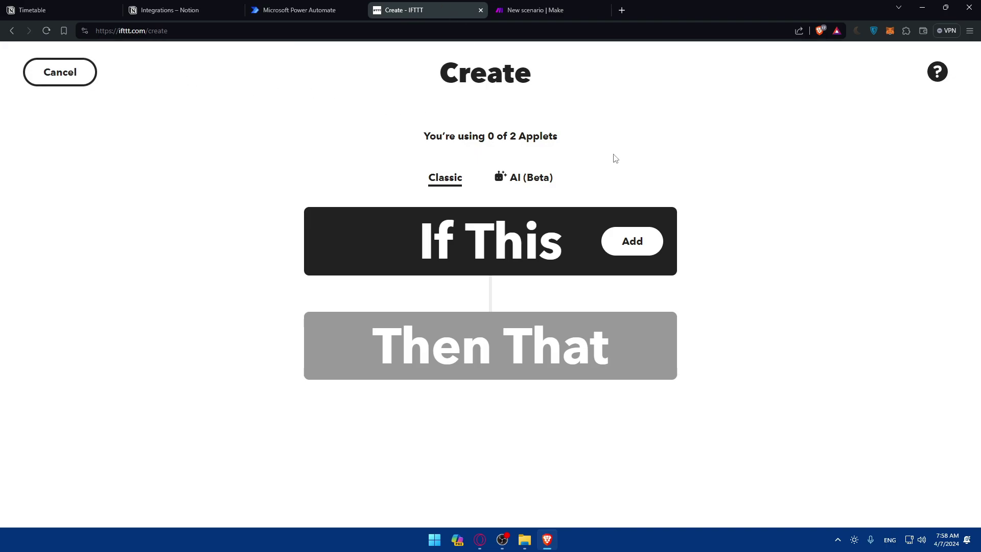
# Browse Power Automate's flow templates, then go to the 'Three ways to make a flow' Create page.
pyautogui.click(276, 13)
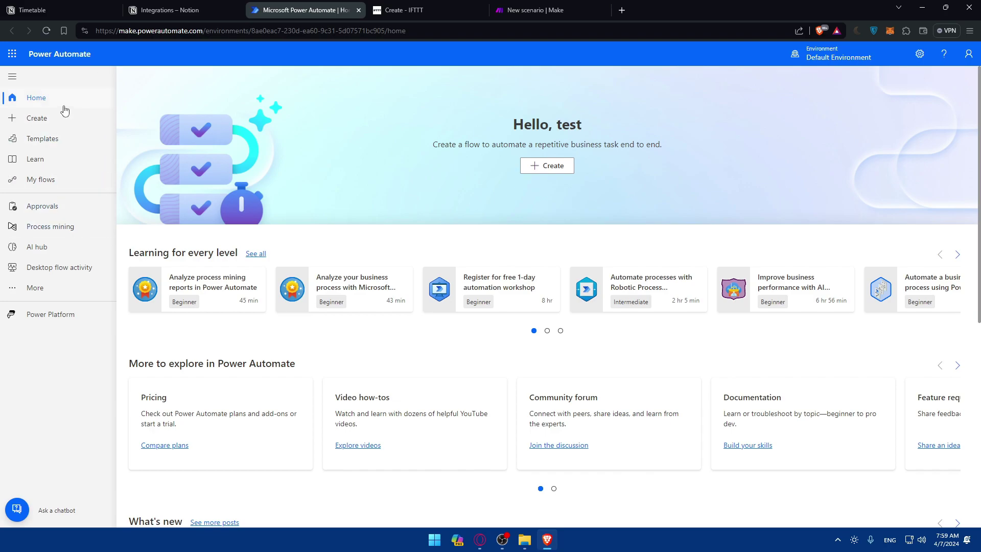
pyautogui.click(48, 140)
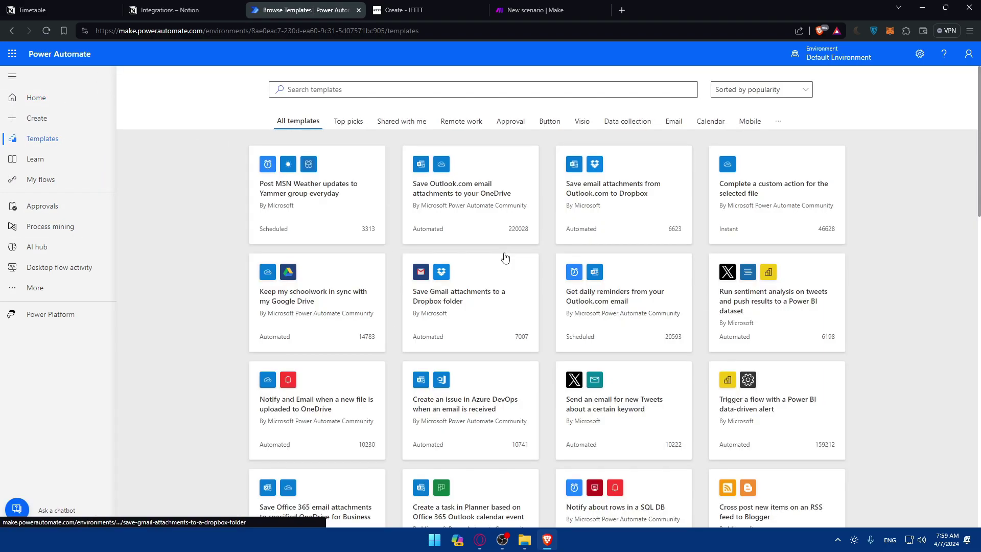
pyautogui.scroll(-5, 693, 343)
pyautogui.scroll(5, 664, 373)
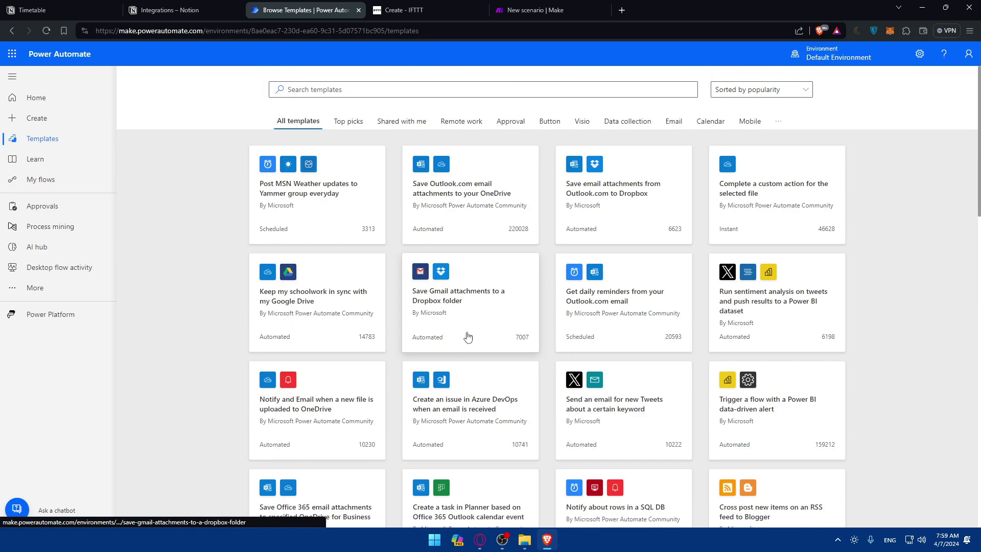
pyautogui.click(35, 118)
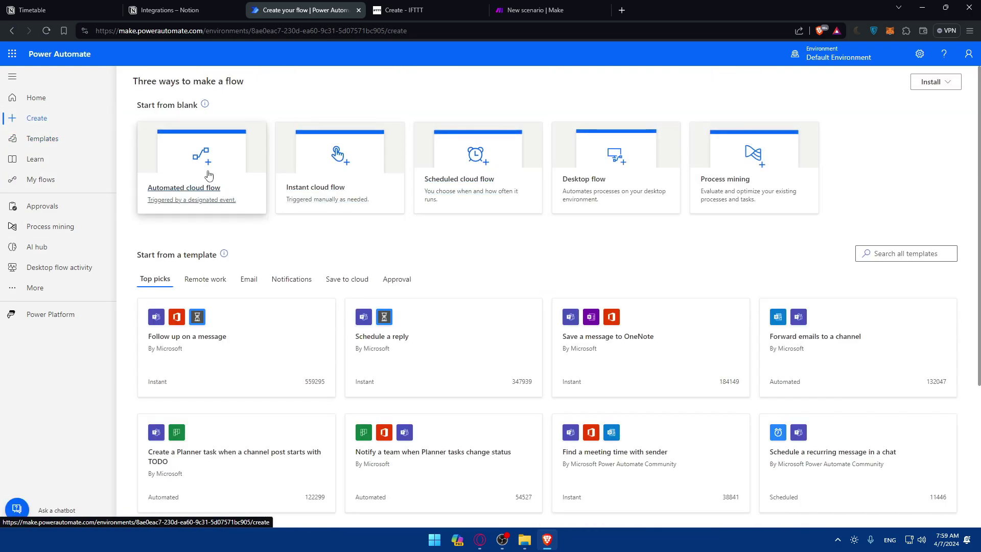
# Create an automated cloud flow named test with the SharePoint 'When an item is created' trigger.
pyautogui.click(204, 172)
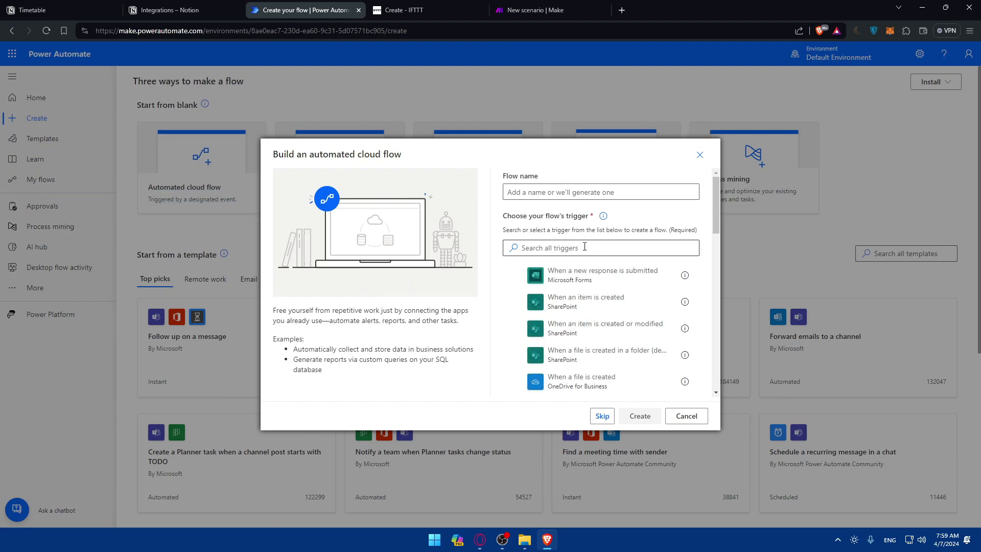
pyautogui.scroll(-10, 573, 278)
pyautogui.scroll(-10, 574, 275)
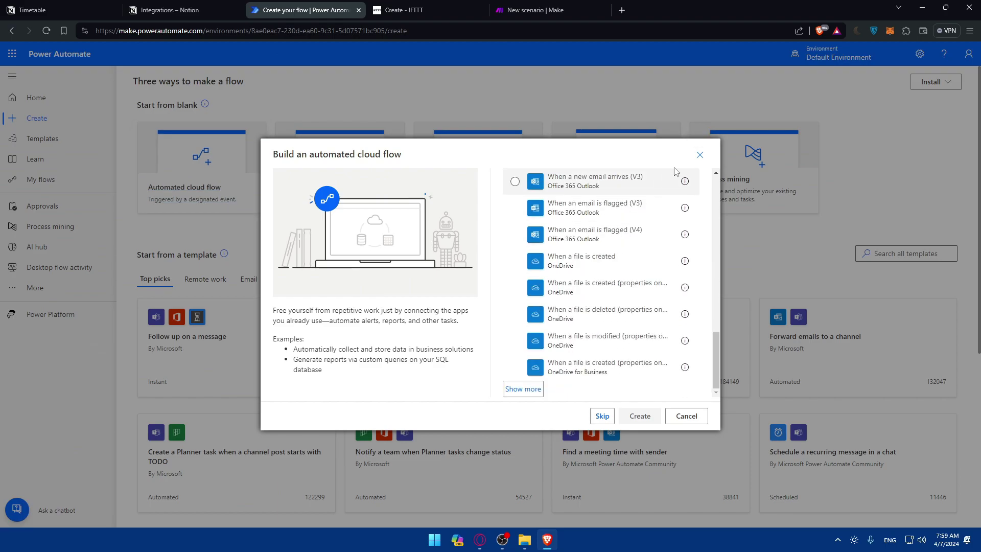
pyautogui.click(699, 155)
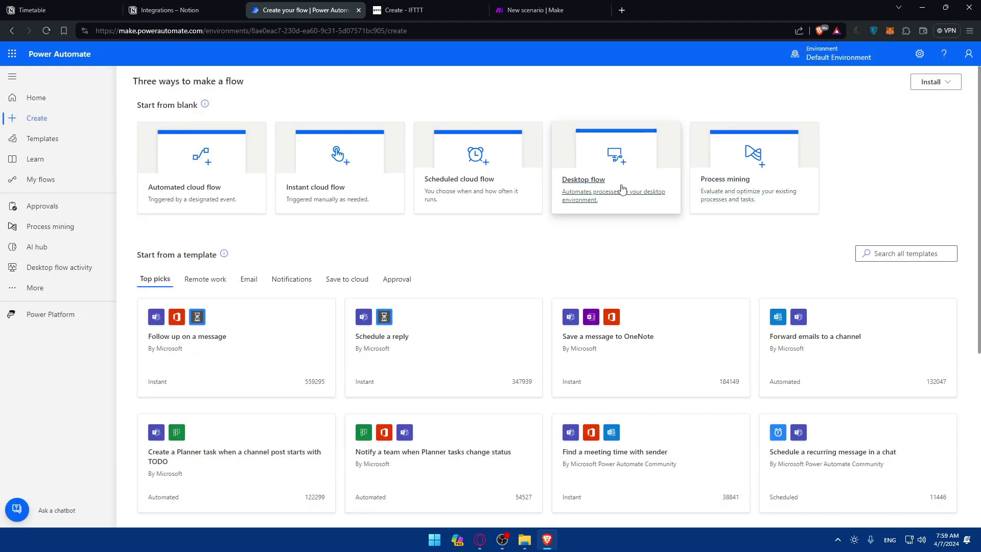
pyautogui.click(182, 180)
pyautogui.click(581, 195)
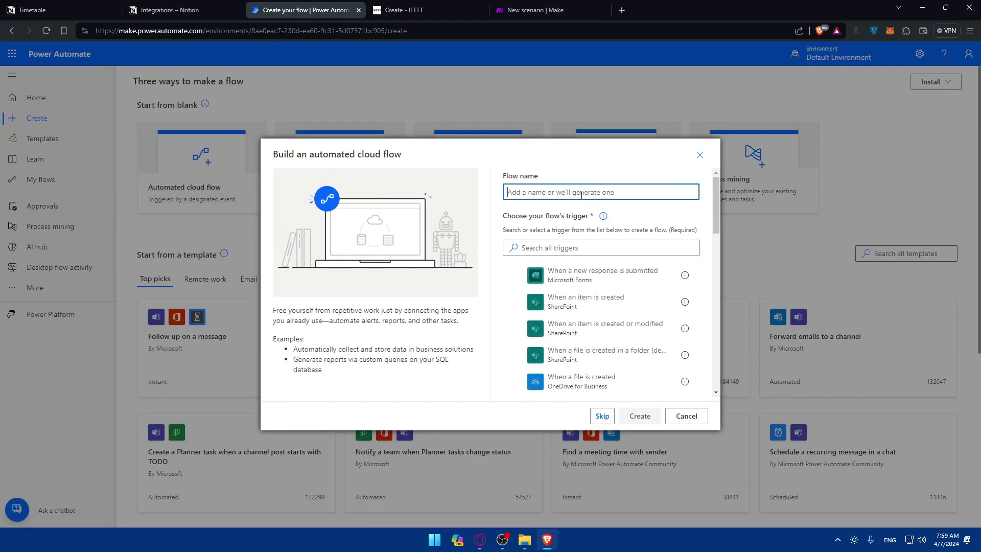
pyautogui.write('test')
pyautogui.click(614, 301)
pyautogui.click(649, 415)
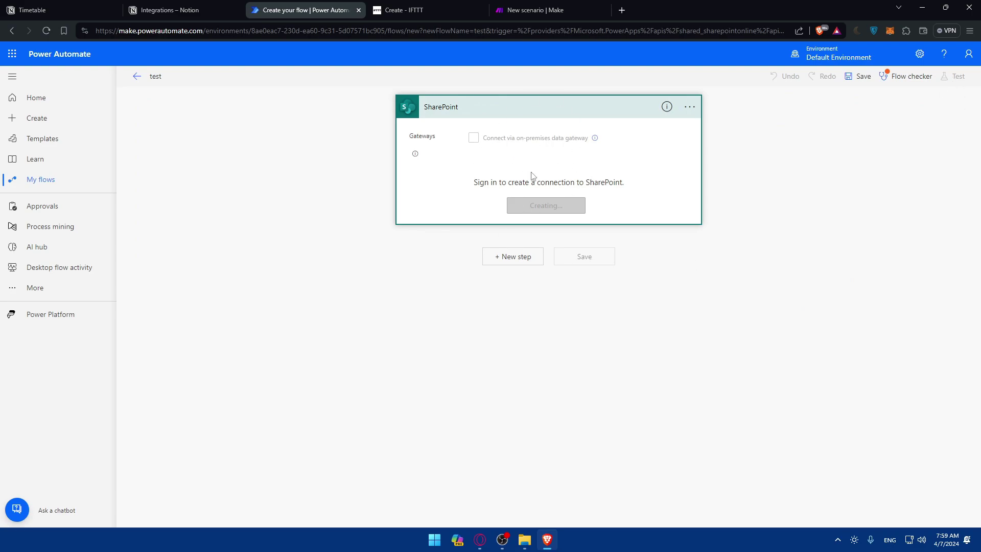
# Add a new step below the SharePoint trigger, bringing up Choose an operation.
pyautogui.click(513, 258)
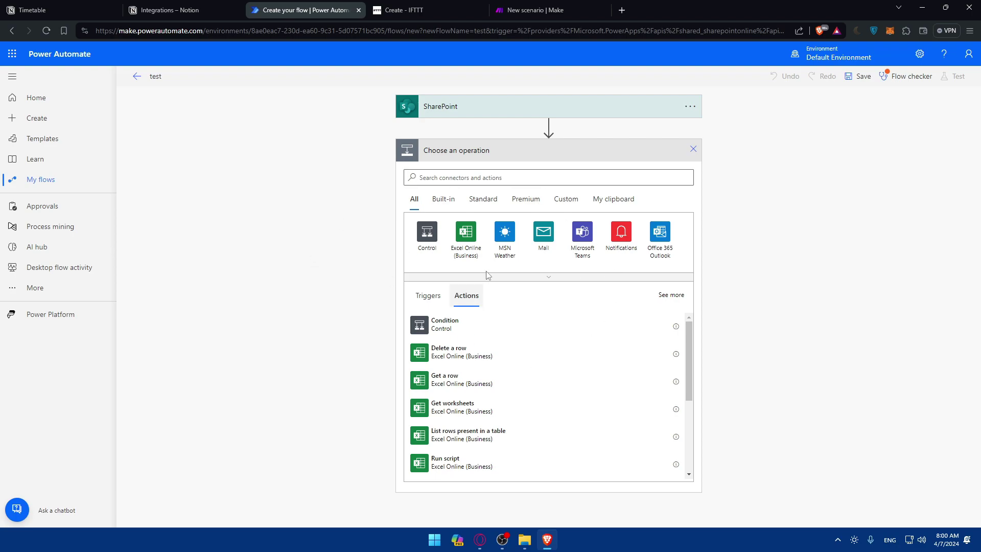
# Close the Timetable and Integrations Notion tabs, leaving the Power Automate test flow in front.
pyautogui.click(111, 11)
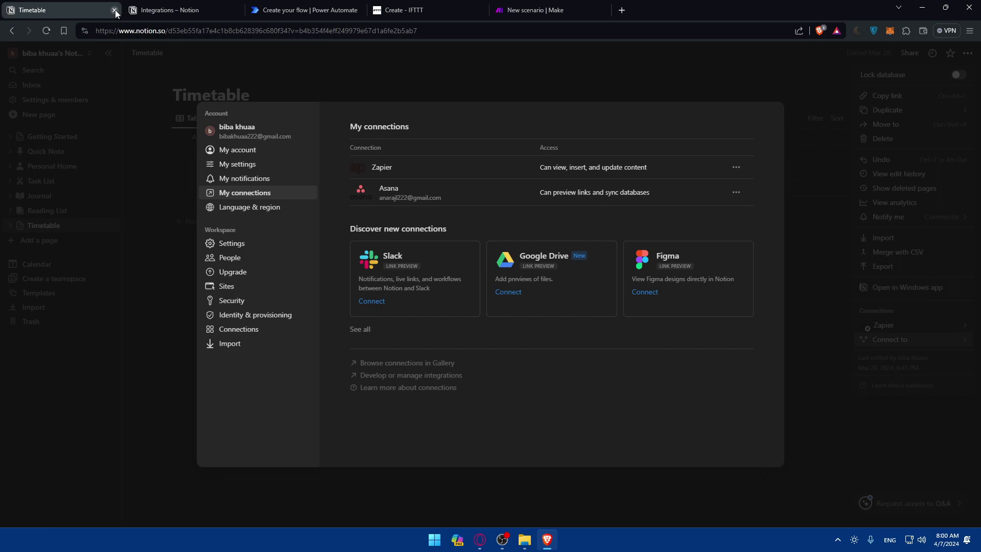
pyautogui.click(115, 11)
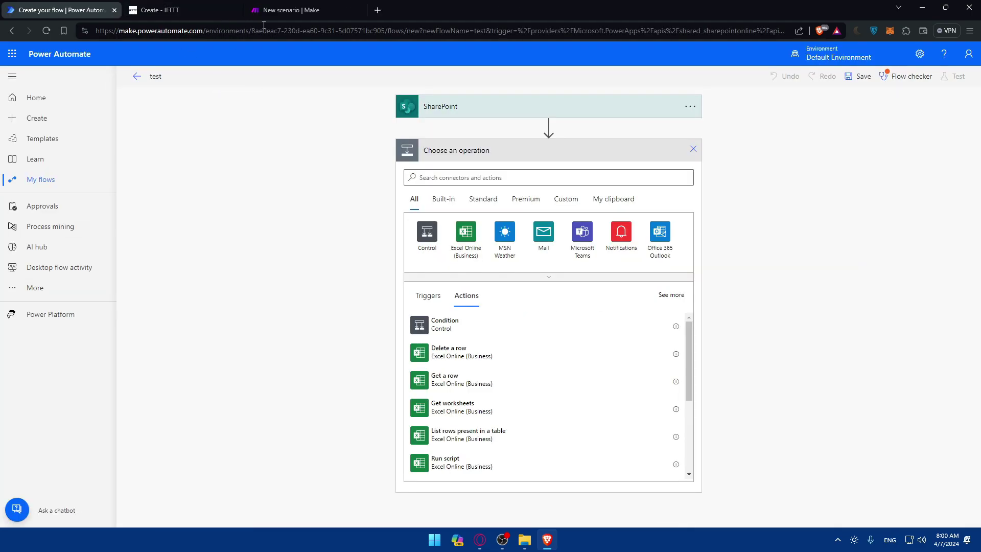